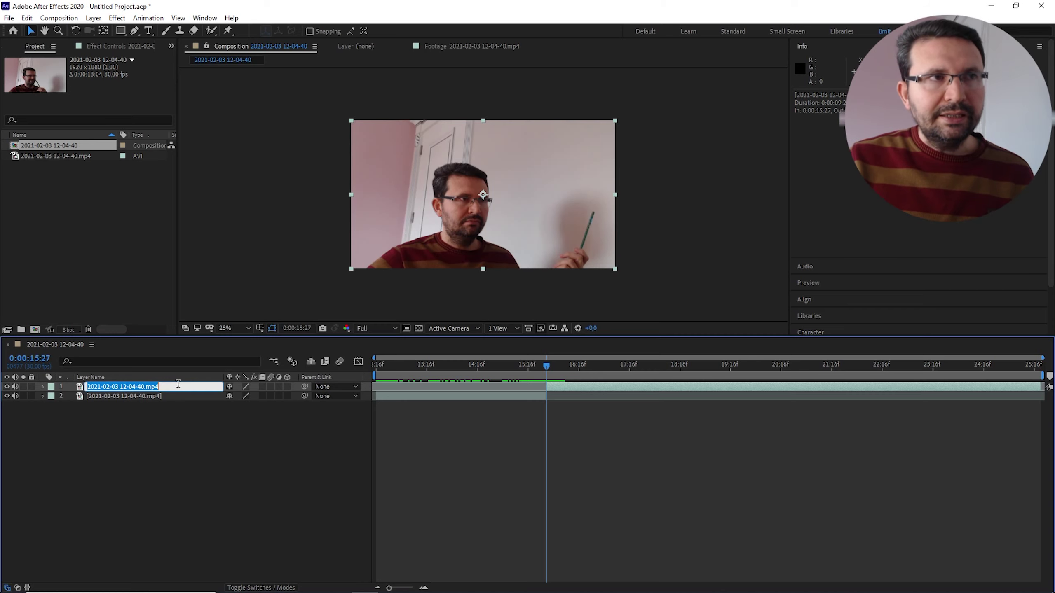
Rename the upper video layer, the one starting at the current time, as tarcker
text(tarc)
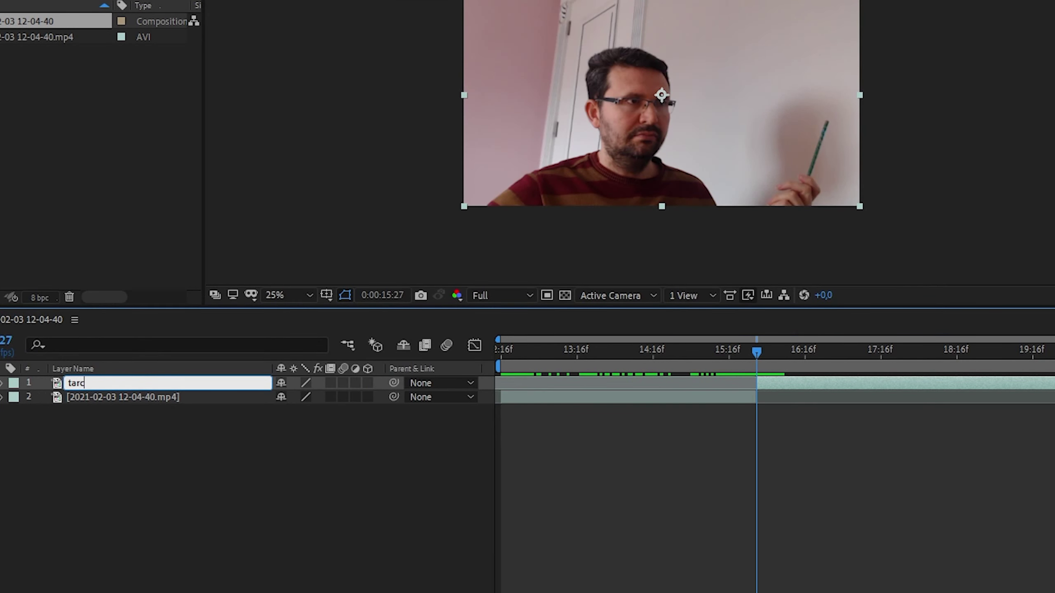
text(ker)
key(Return)
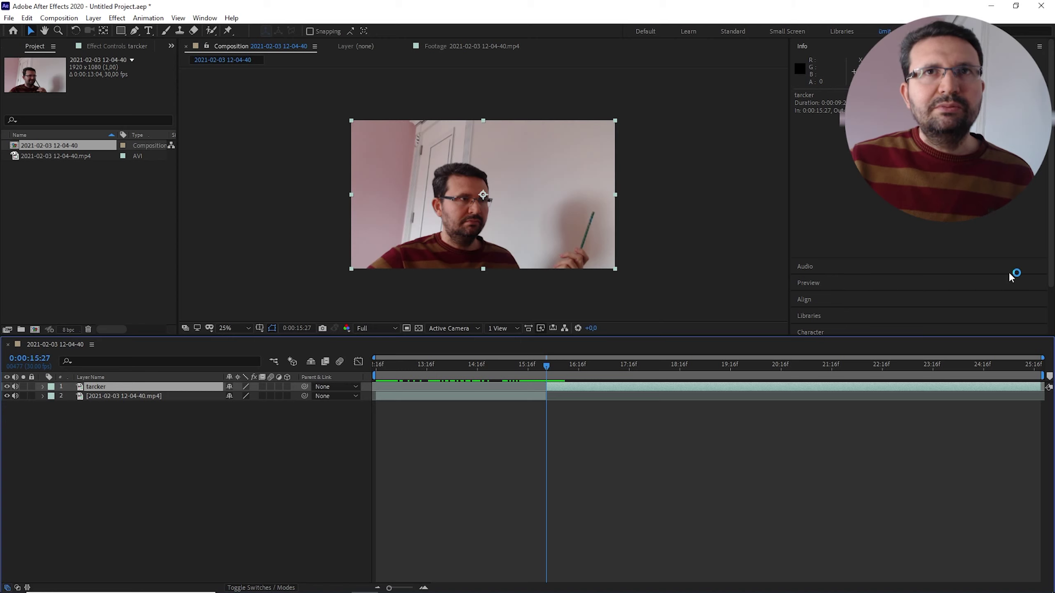
Bring up the tracking controls with enough room to read them and start Track Motion on the tarcker layer
drag(1050, 208, 1043, 349)
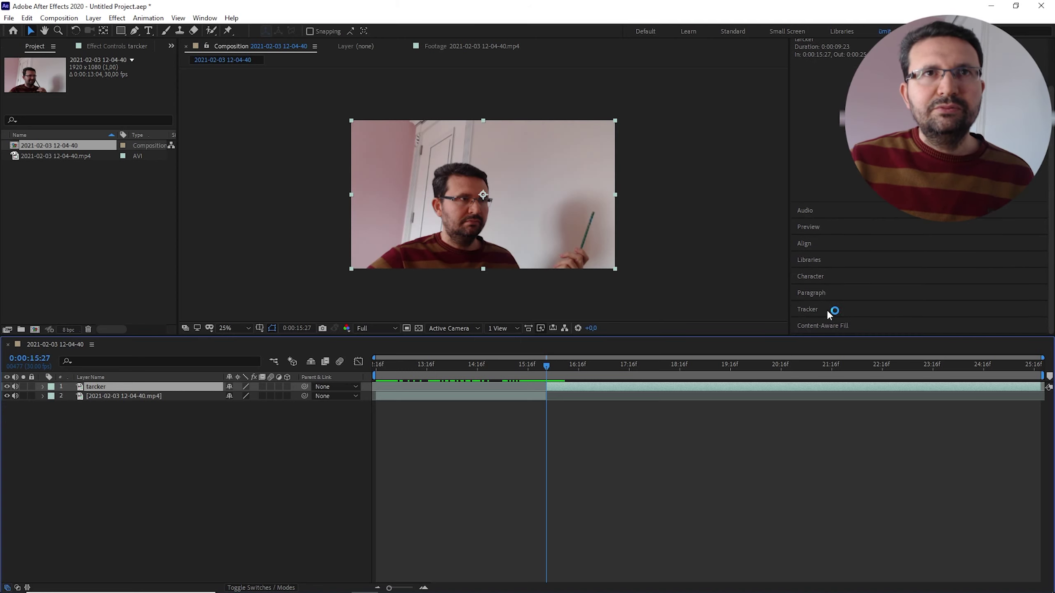
click(205, 18)
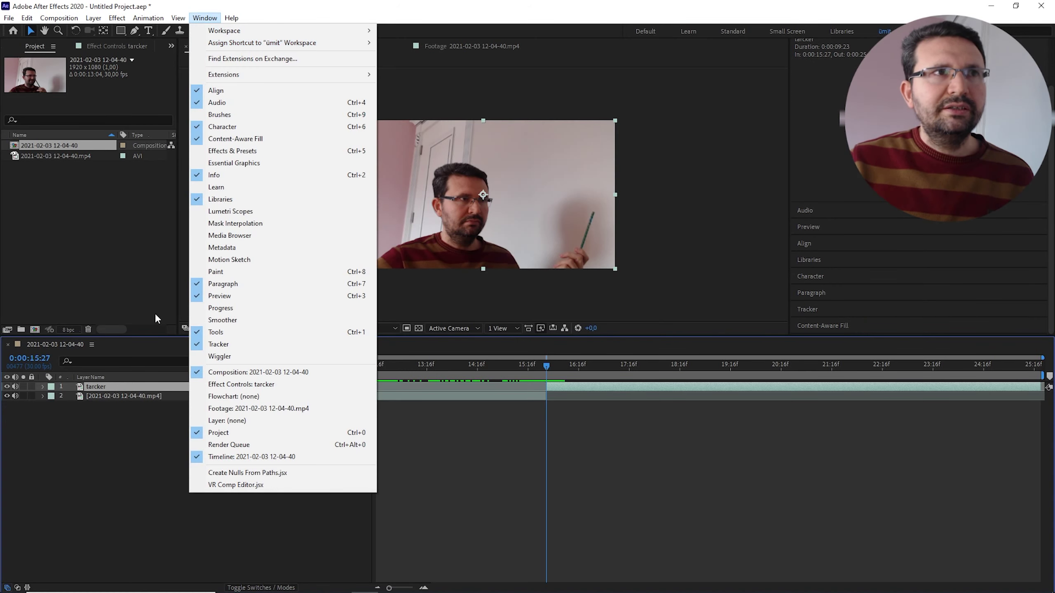
click(479, 429)
click(807, 312)
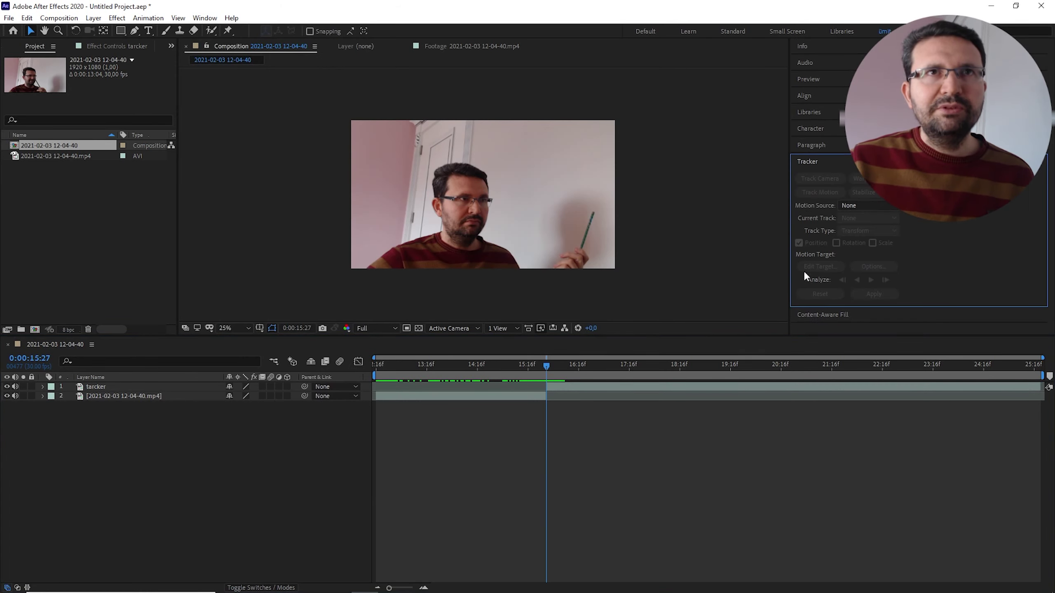
drag(791, 243, 544, 261)
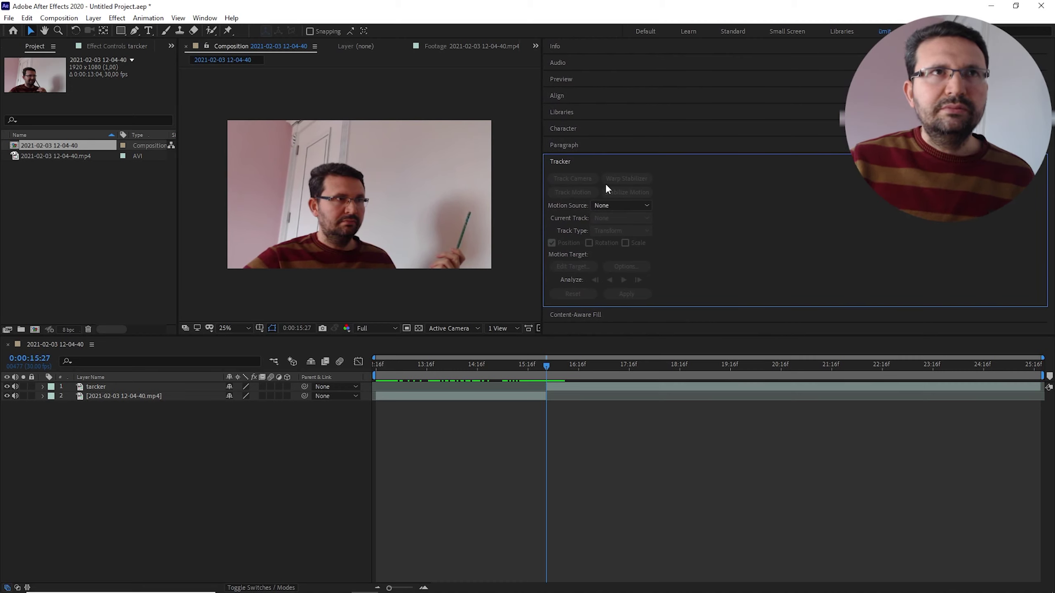
click(568, 385)
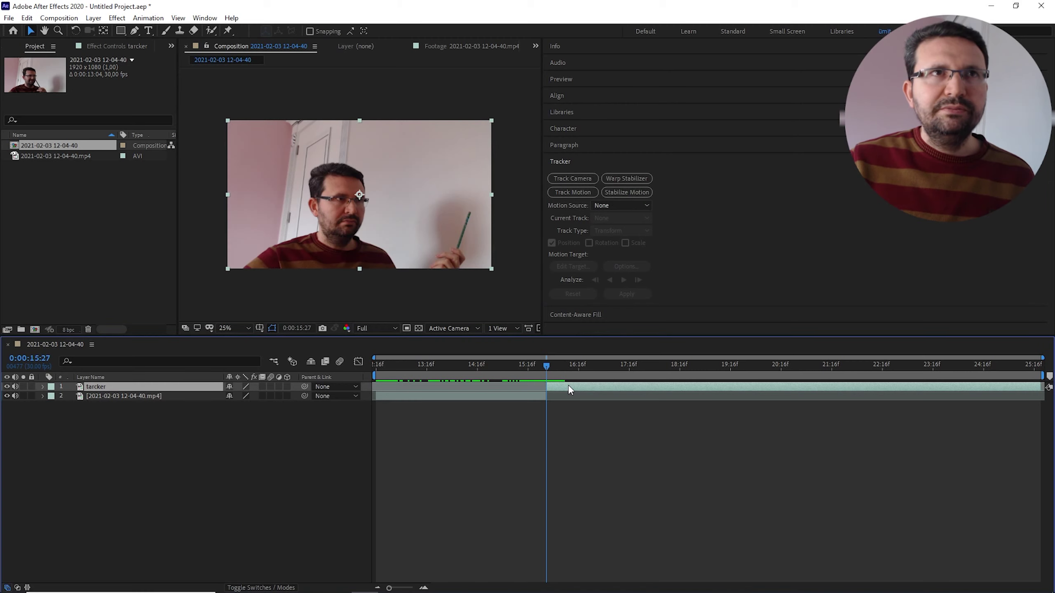
click(572, 192)
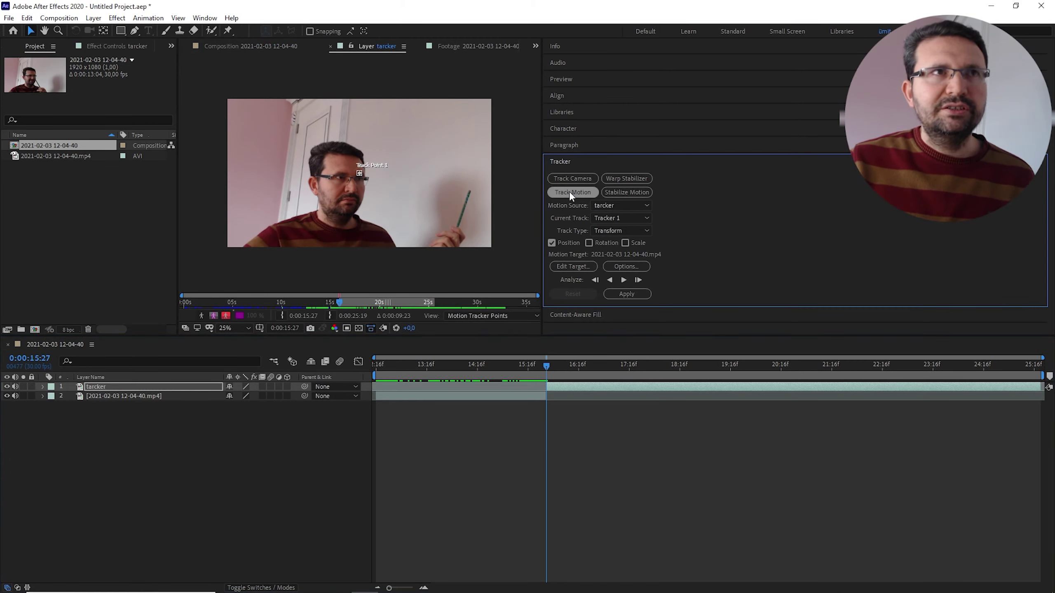
Place Track Point 1 on the tip of the pencil held in the hand
key(period)
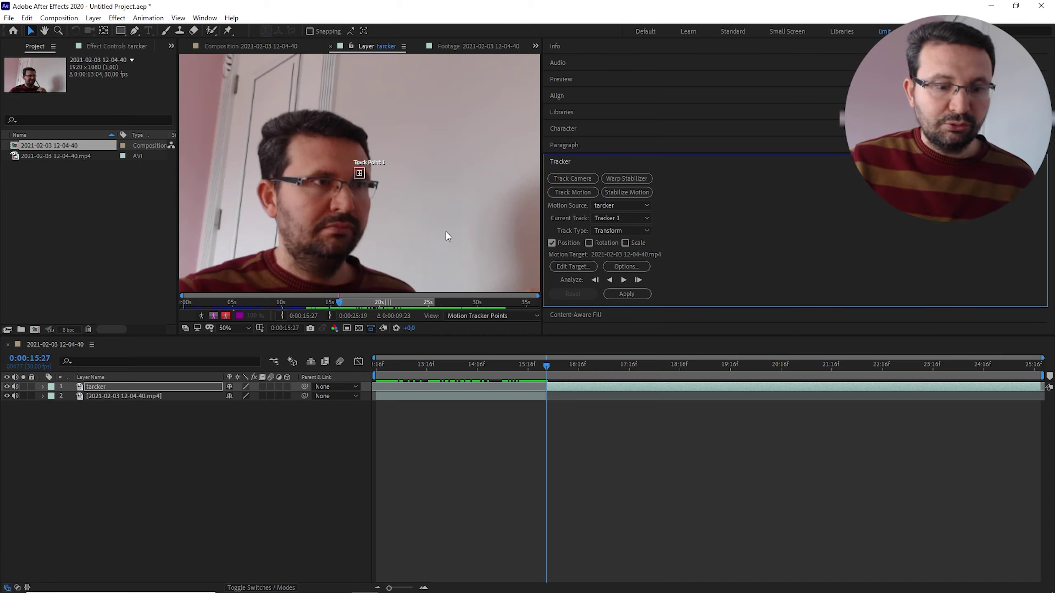
mouse_move(466, 229)
mouse_down()
mouse_move(415, 238)
mouse_move(381, 218)
mouse_up()
key(v)
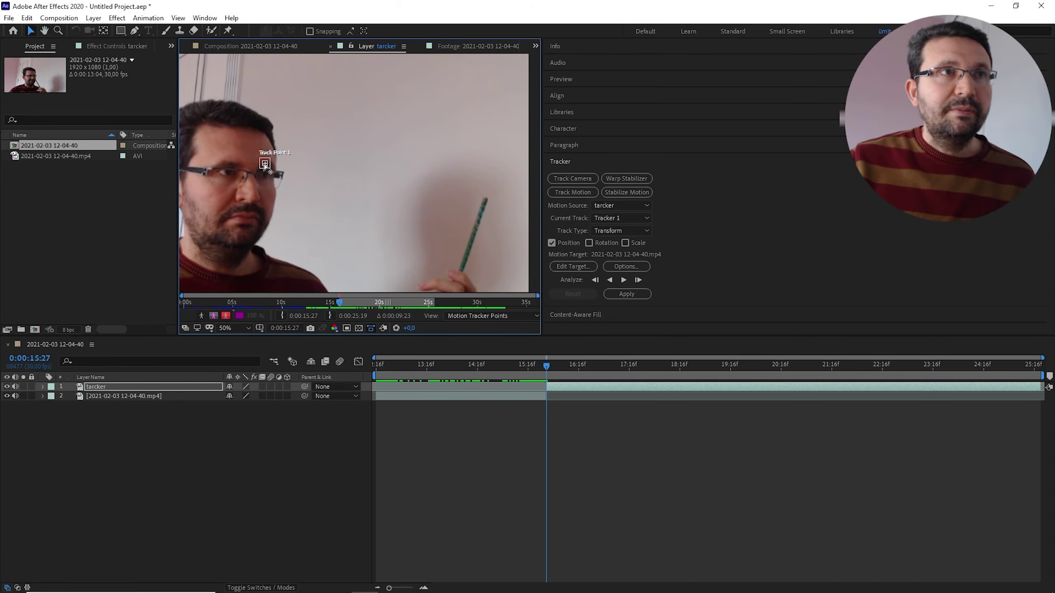
key(period)
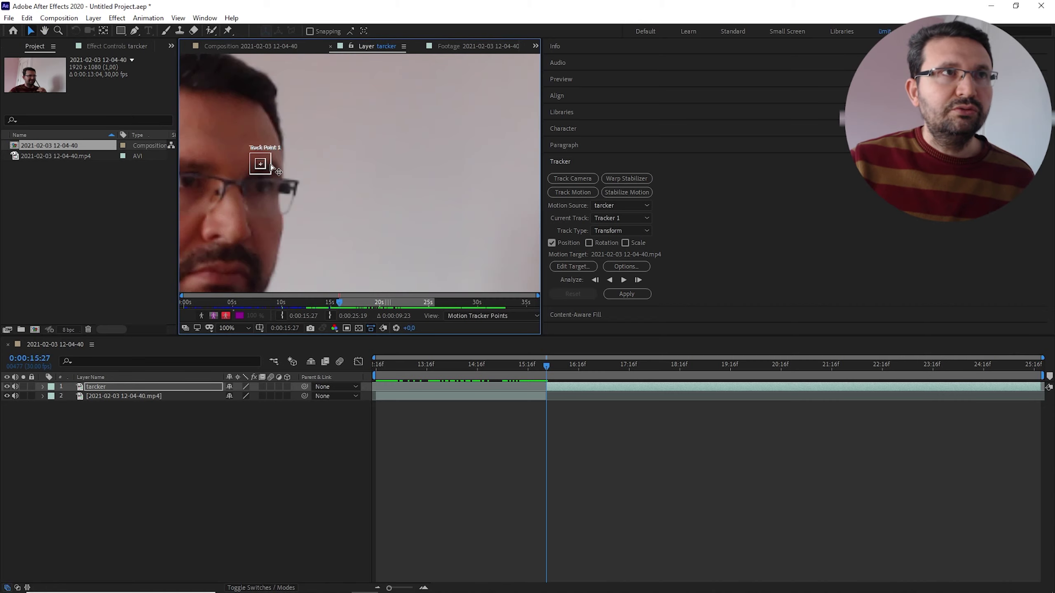
drag(270, 173, 461, 215)
click(258, 180)
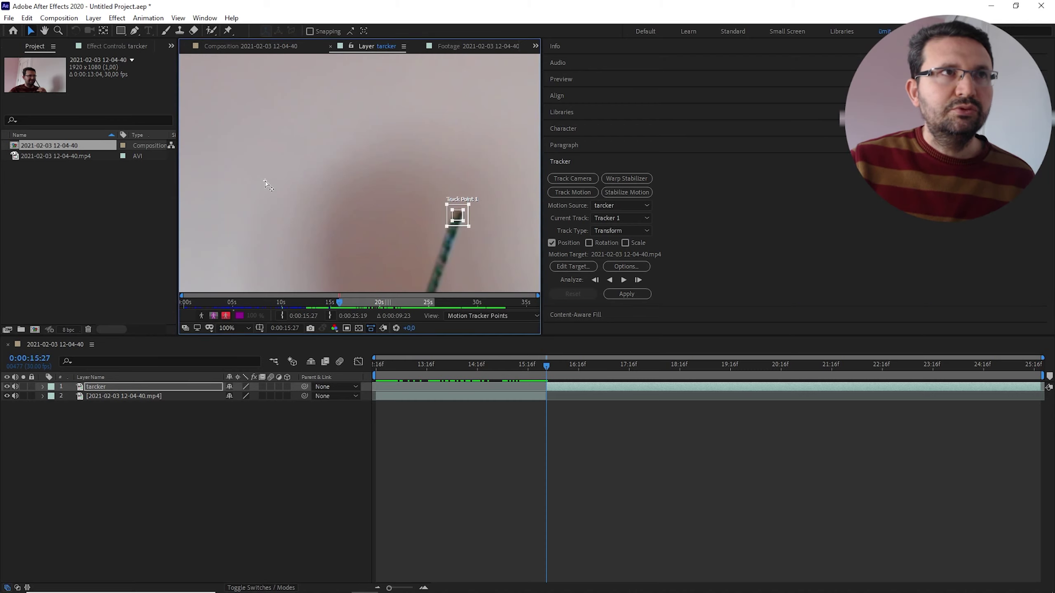
click(458, 219)
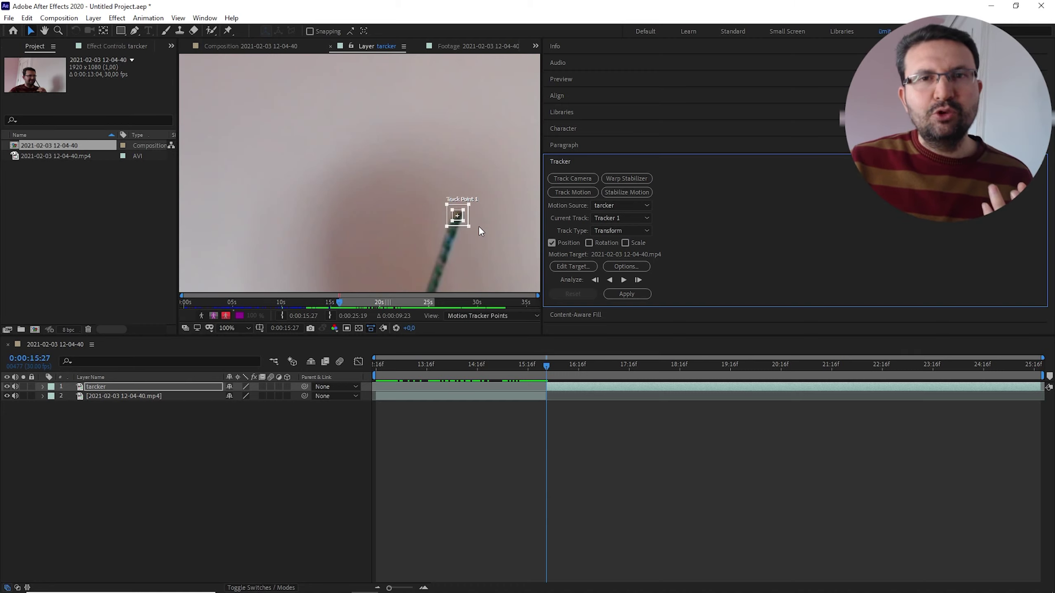
scroll(476, 227, down, 2)
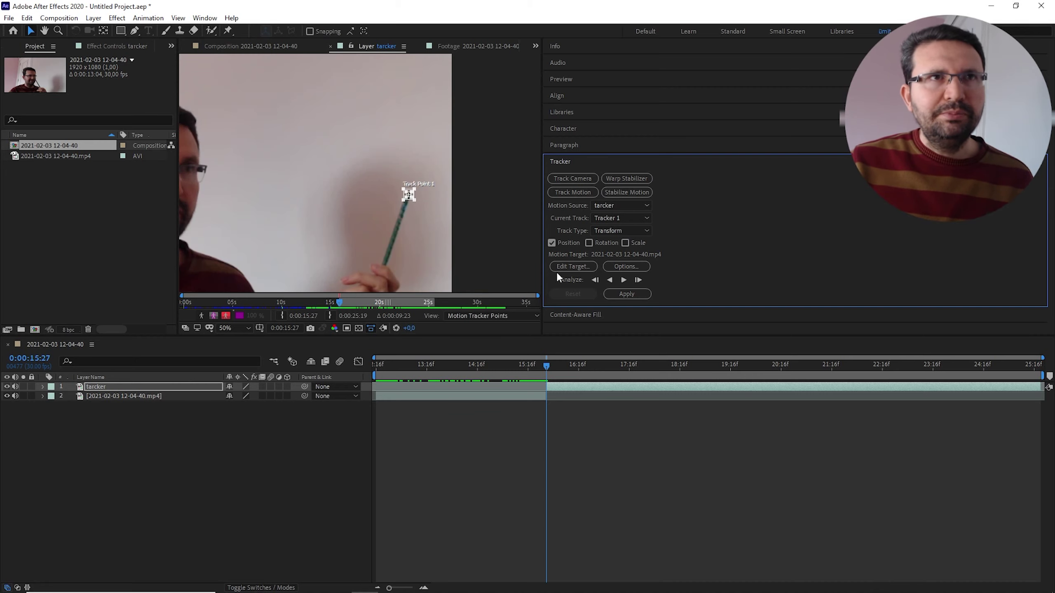
Add a null object to the composition and name it kalem
right_click(144, 450)
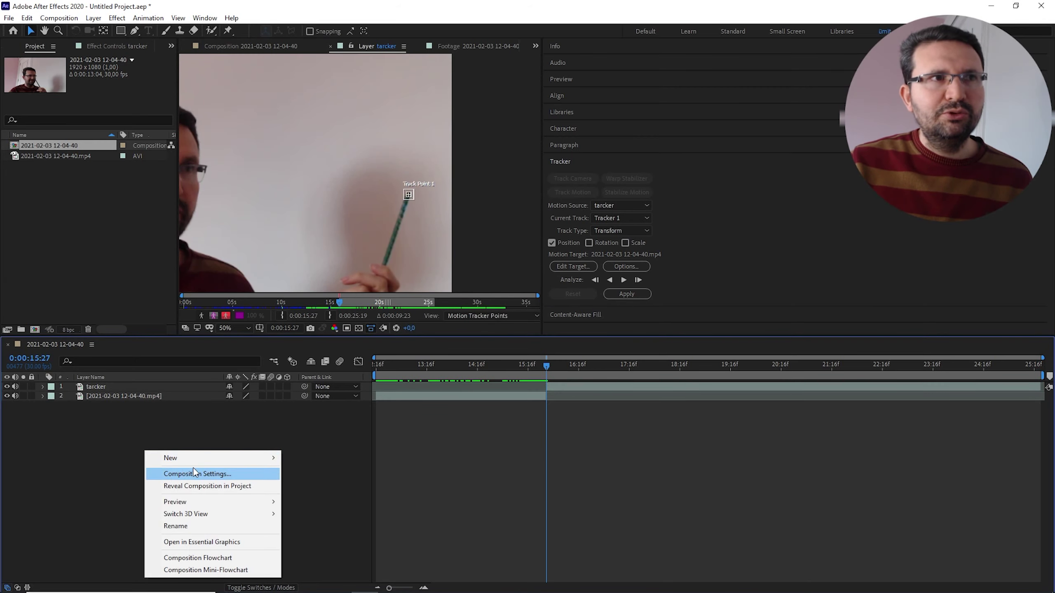
mouse_move(253, 459)
click(313, 522)
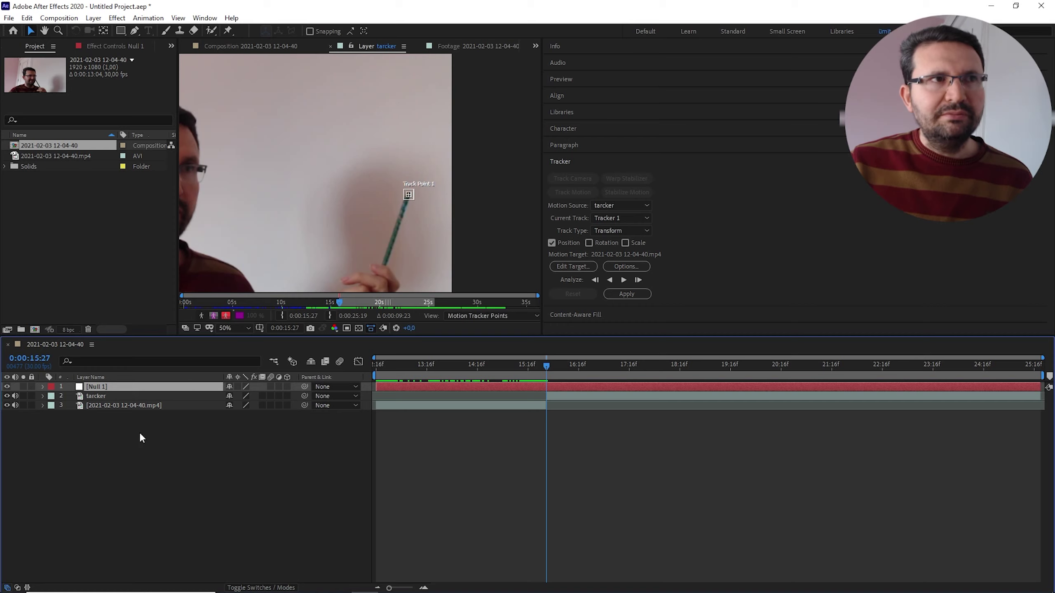
key(Return)
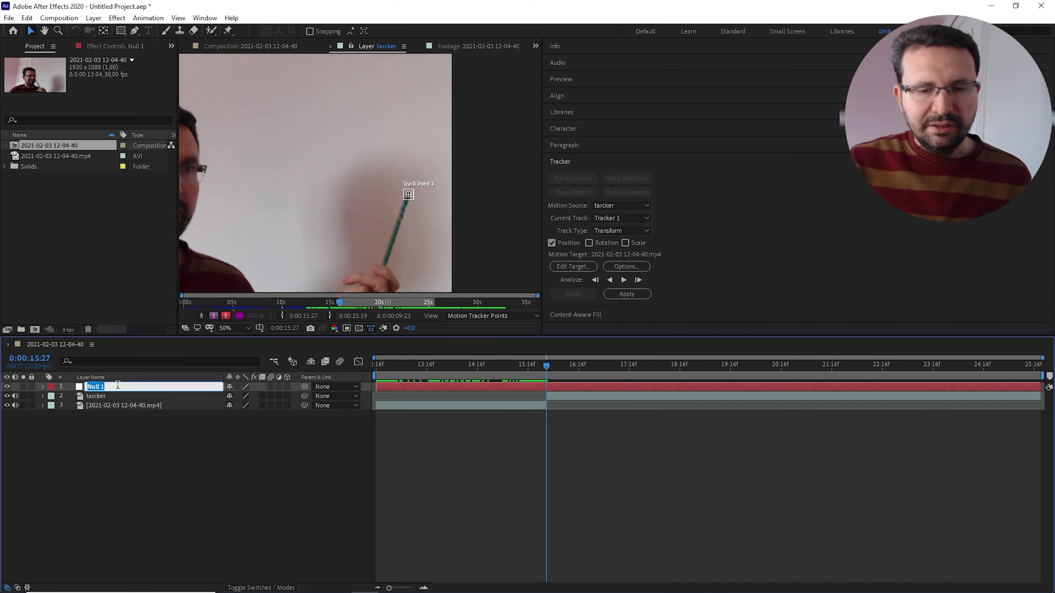
text(kalem)
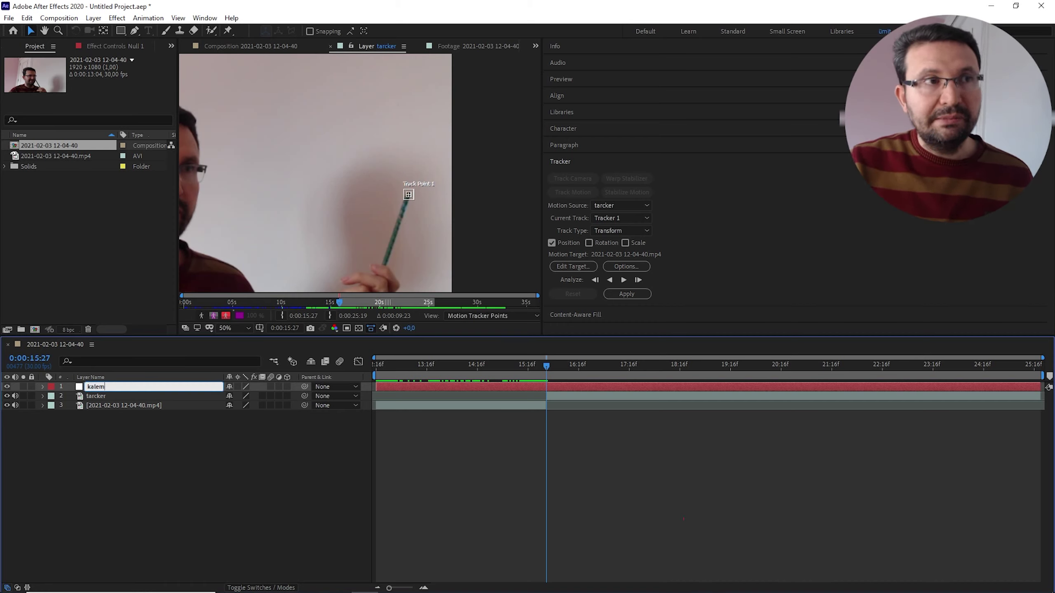
key(Return)
Set the motion target of the track to the kalem layer
click(560, 403)
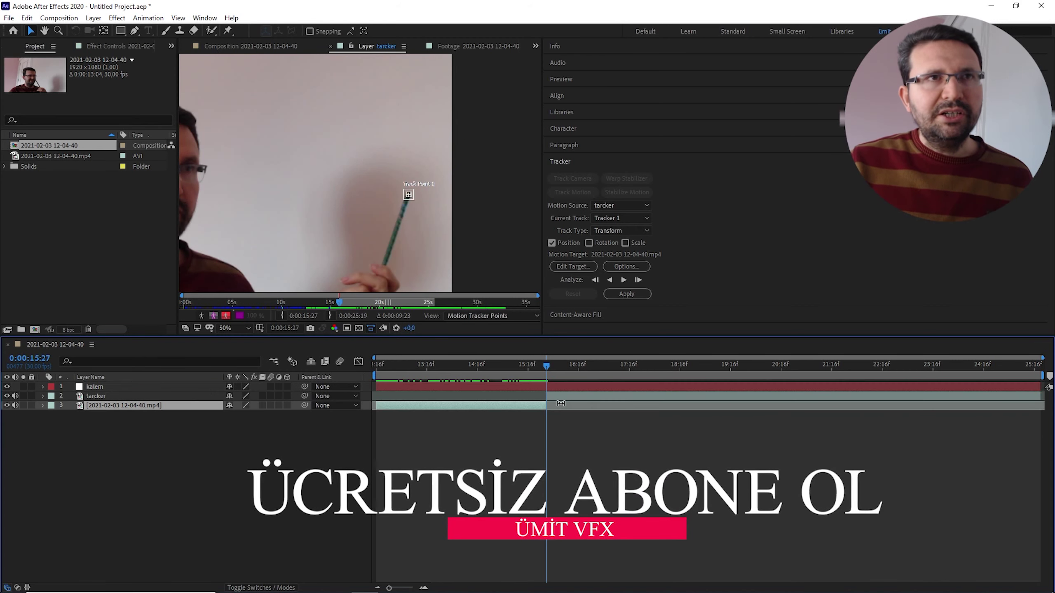
click(567, 396)
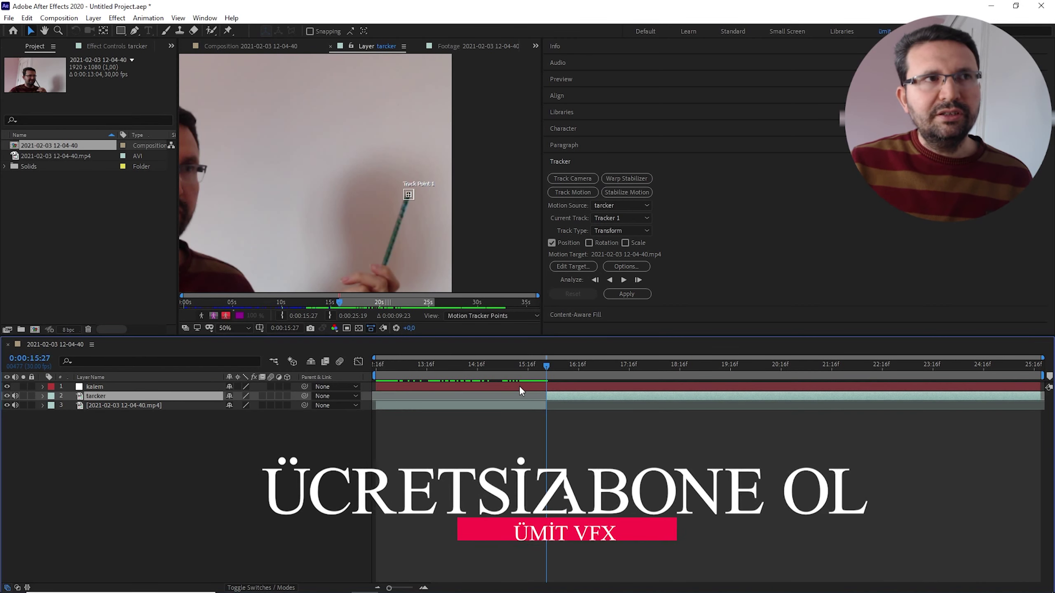
click(556, 387)
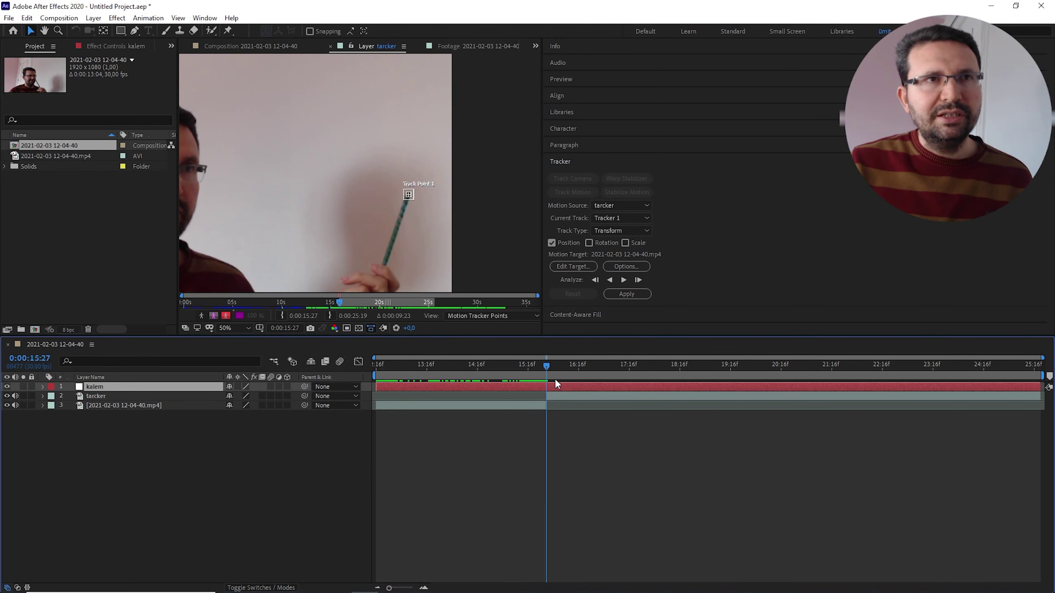
click(574, 267)
click(552, 287)
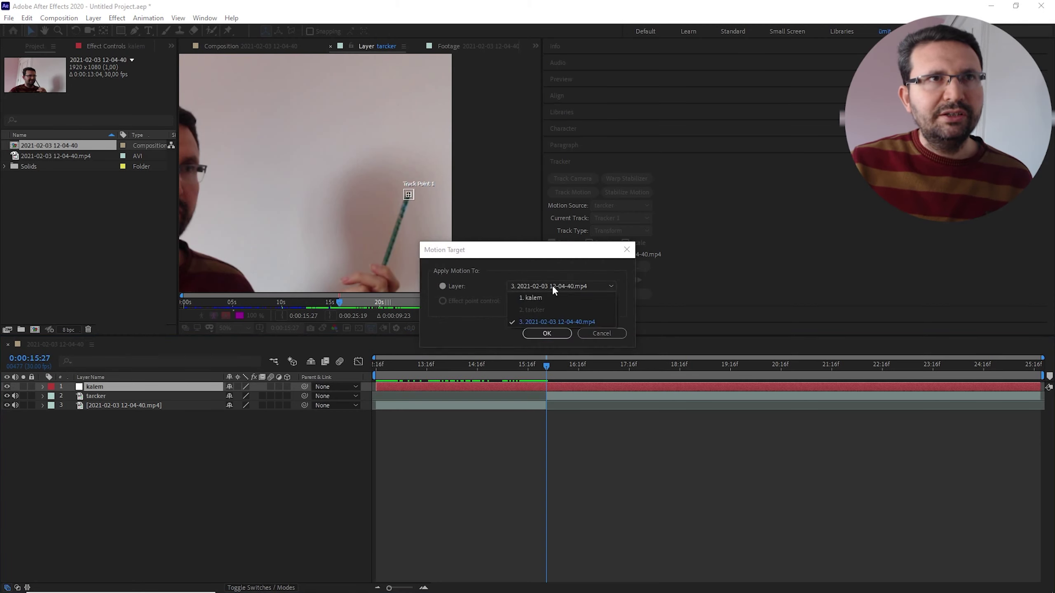
click(540, 297)
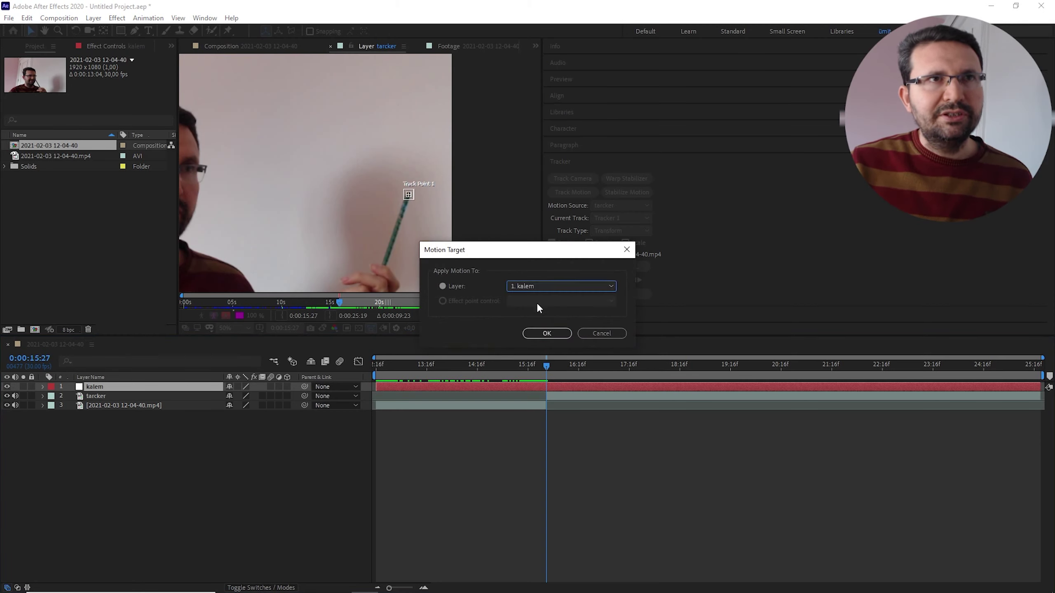
click(553, 335)
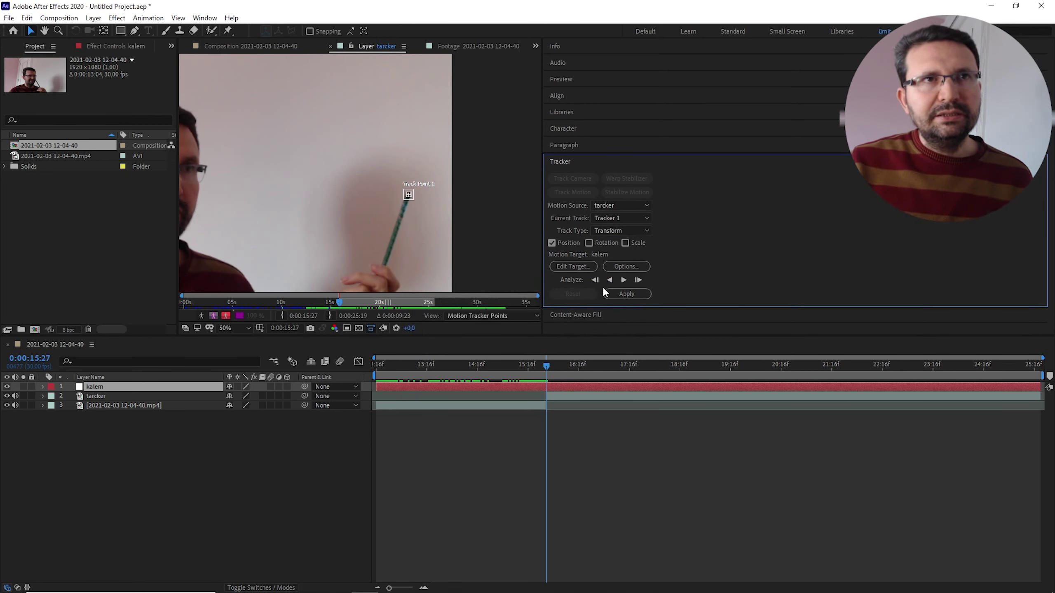
Analyze the pencil tip's motion forward through the clip and apply the track to kalem in X and Y
click(624, 279)
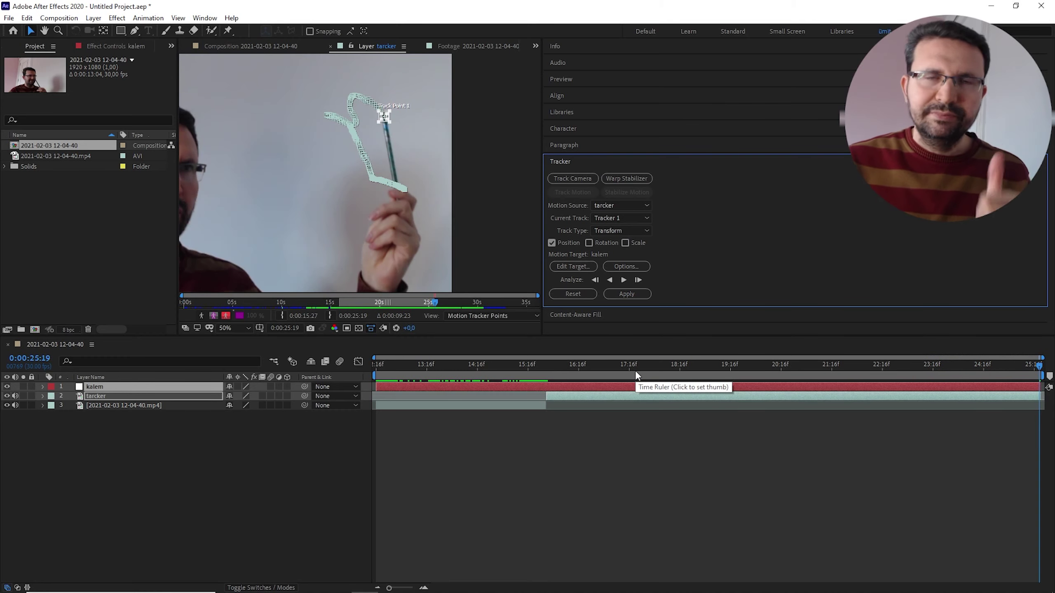
click(583, 386)
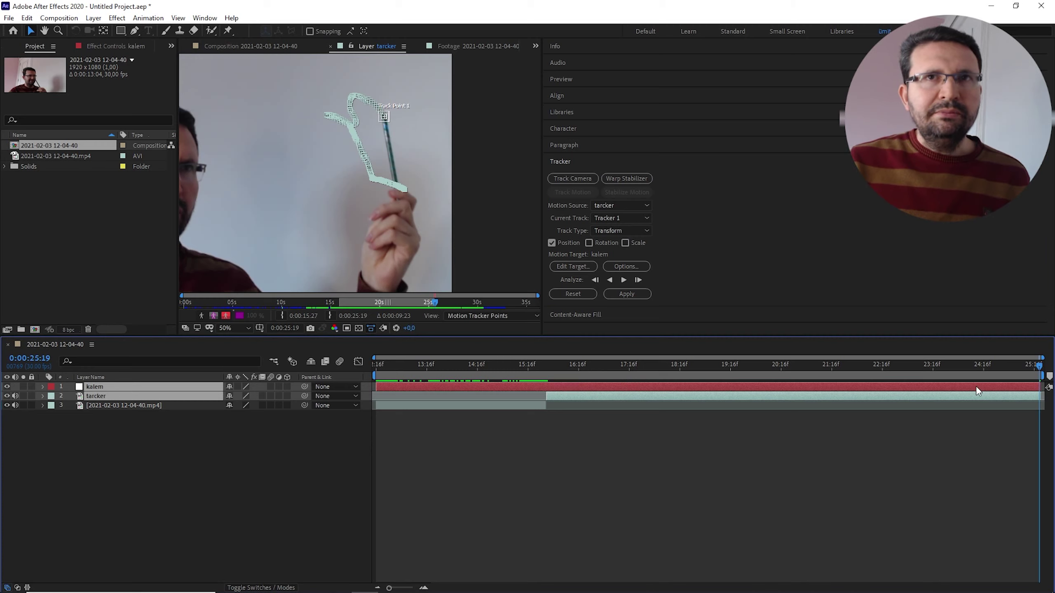
click(626, 294)
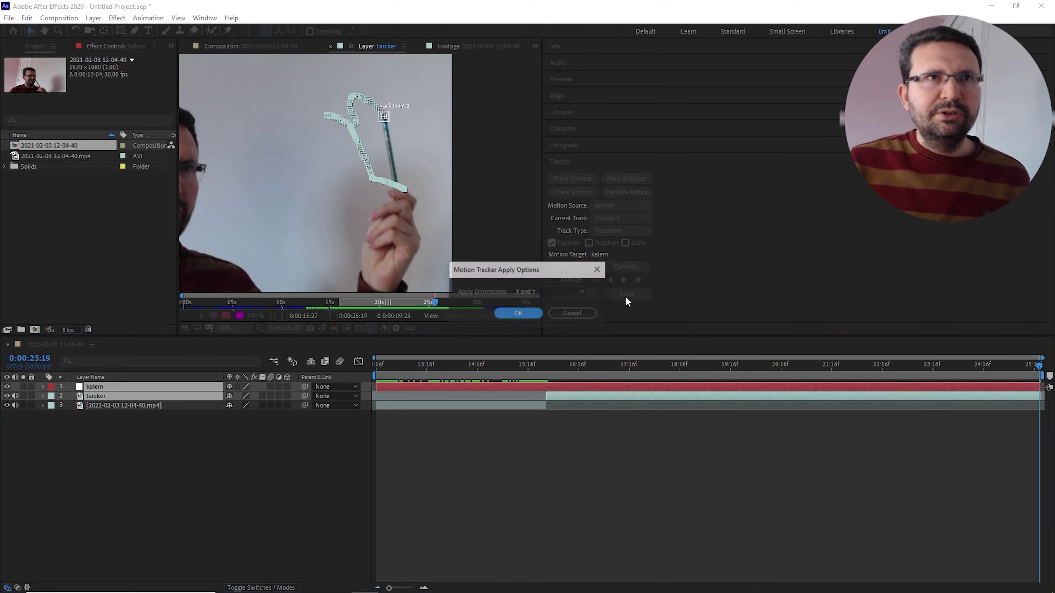
drag(553, 278, 548, 266)
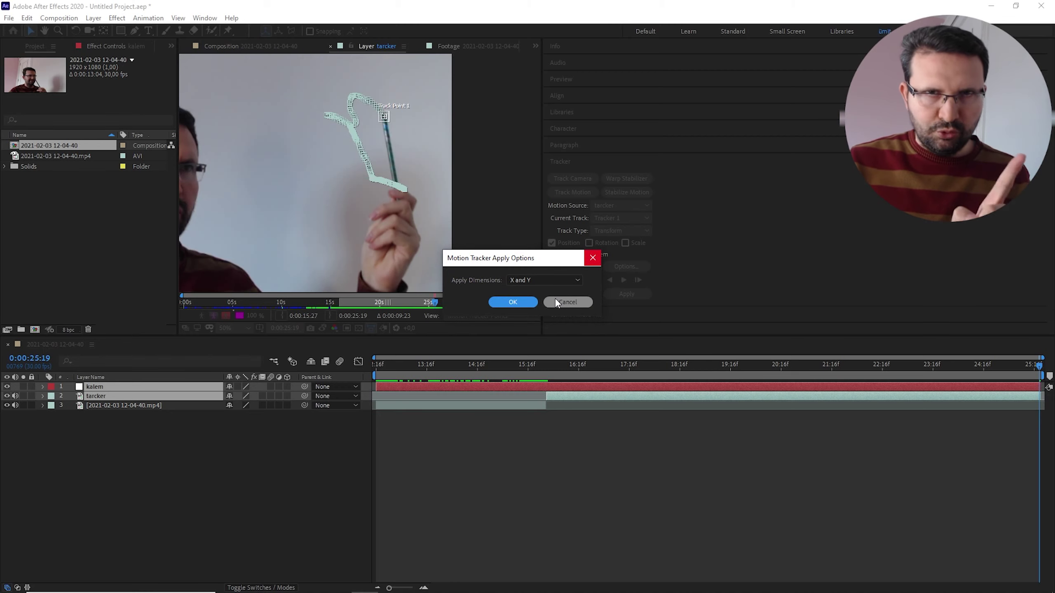
click(522, 301)
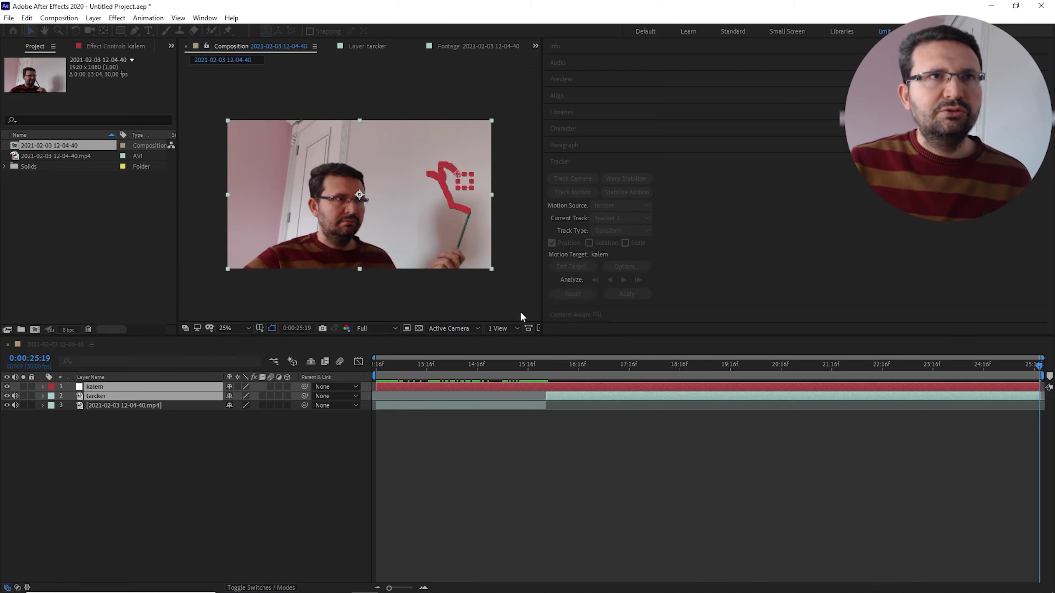
Move the current time back to 0:00:16:09 and select only the tarcker layer
drag(1024, 372, 567, 399)
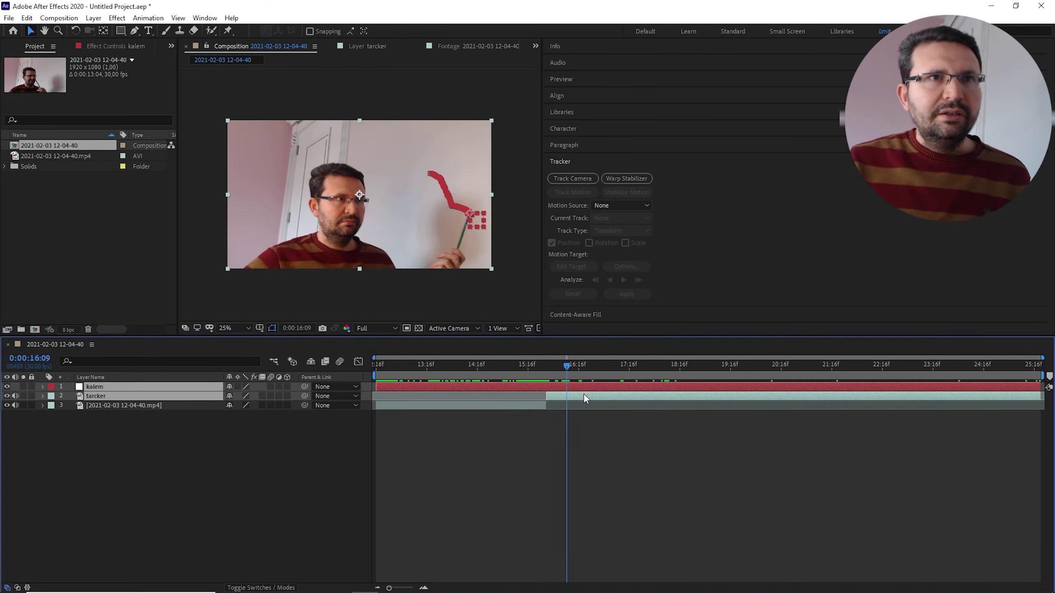
key(ctrl+shift+a)
click(110, 396)
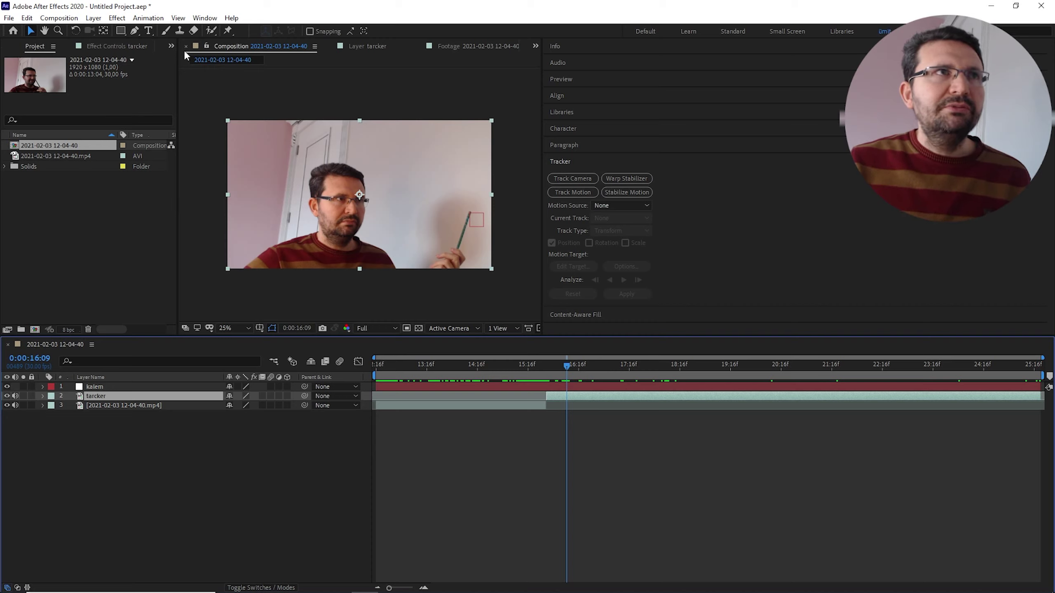
Apply the Lens Flare effect to the tarcker layer and place its flare center on the pencil tip at about 1764, 672
click(171, 45)
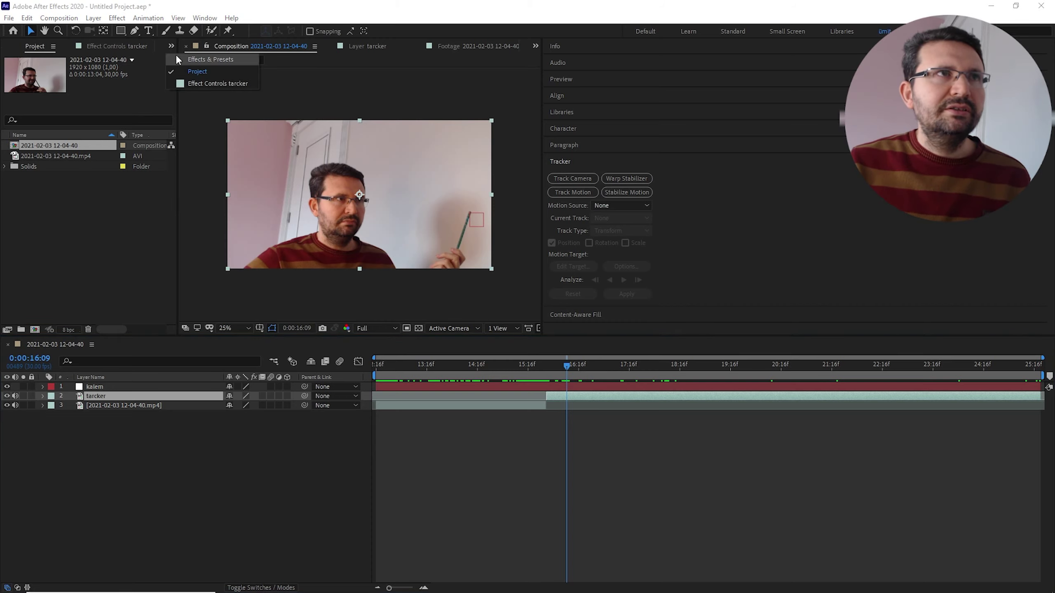
click(179, 58)
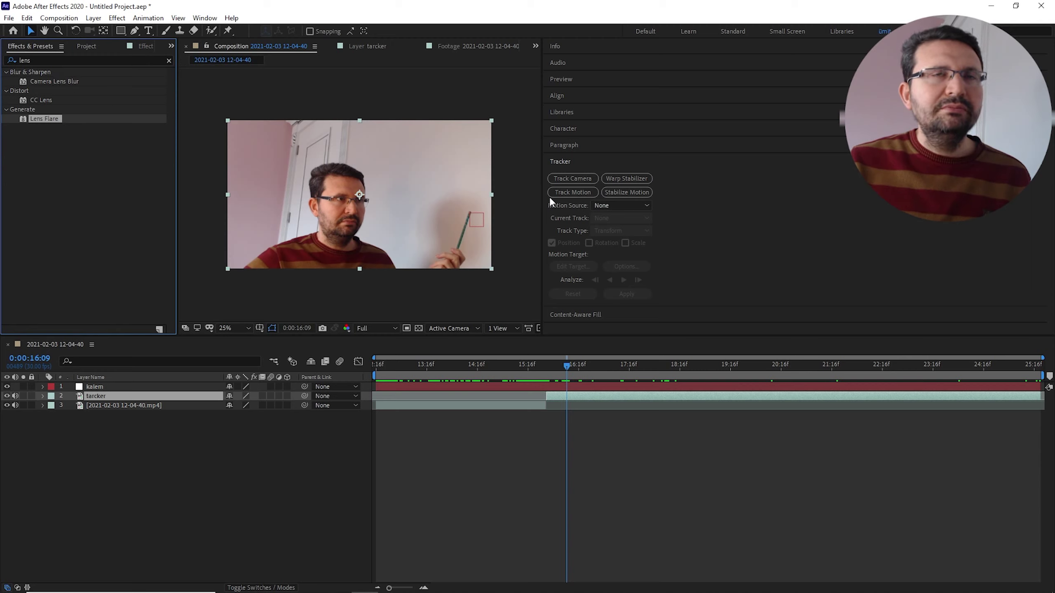
drag(542, 202, 816, 218)
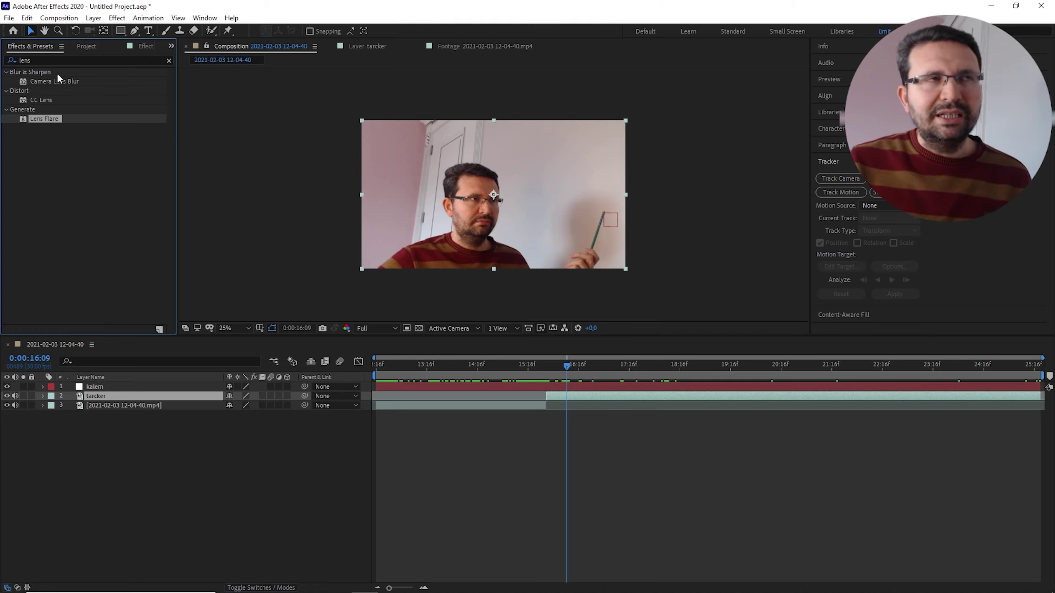
click(38, 60)
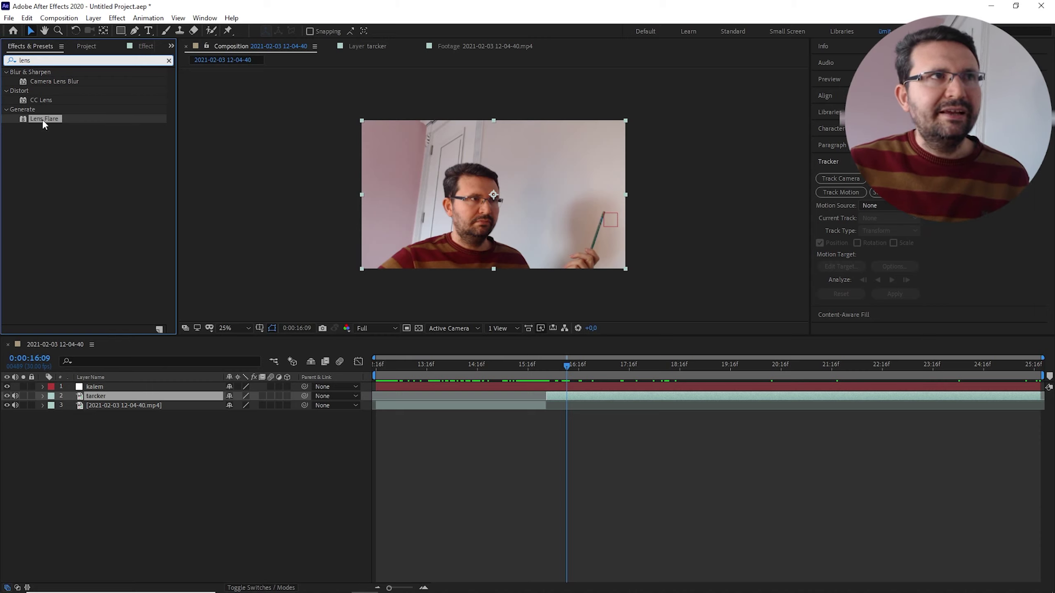
drag(56, 118, 193, 399)
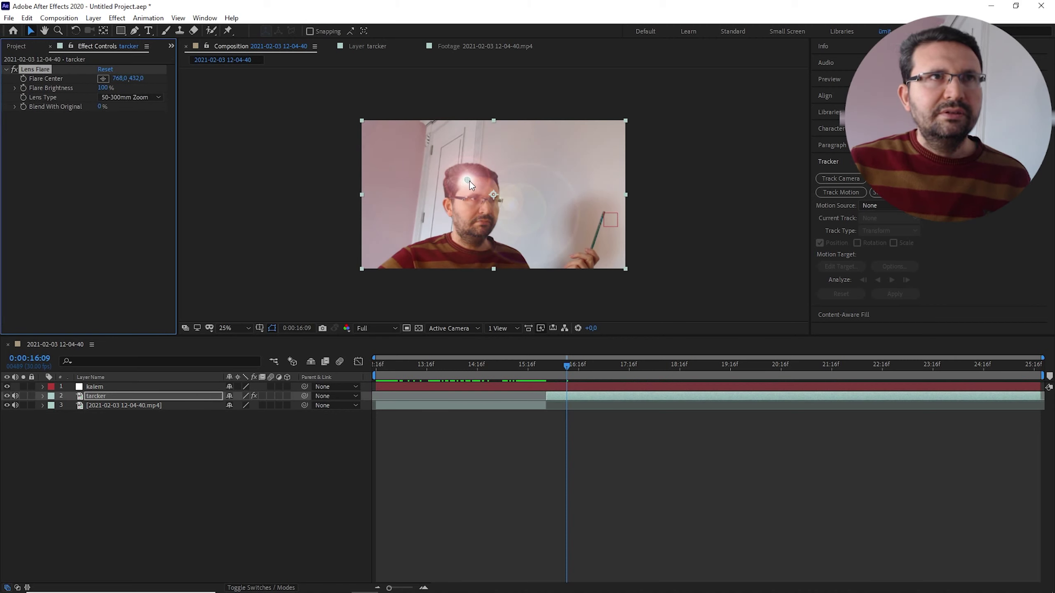
drag(469, 182, 604, 213)
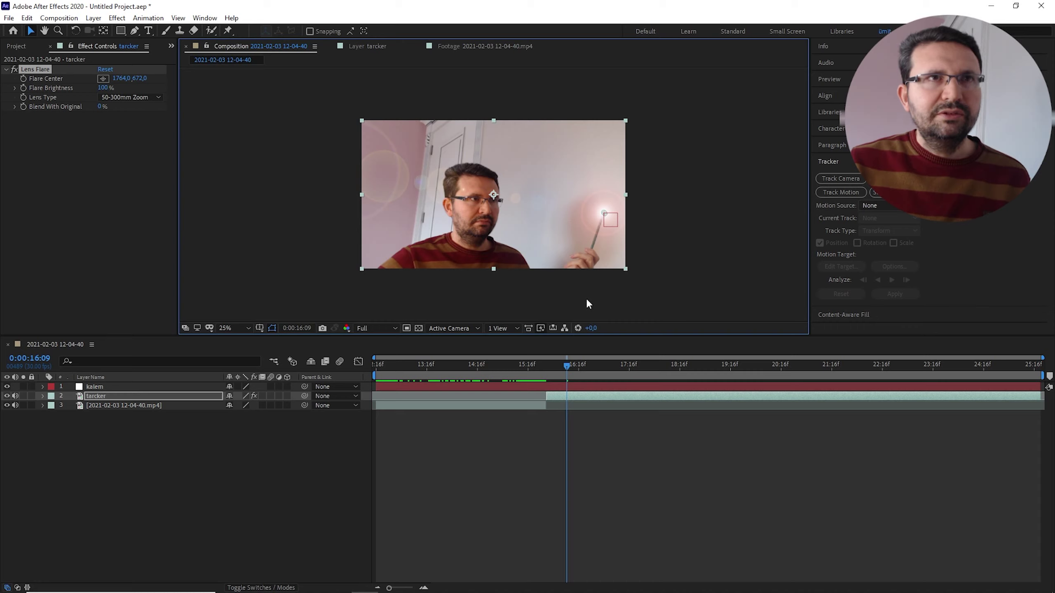
Move the current time to 0:00:15:27 and link the Lens Flare's Flare Center to the Position of the kalem layer
drag(569, 361, 549, 375)
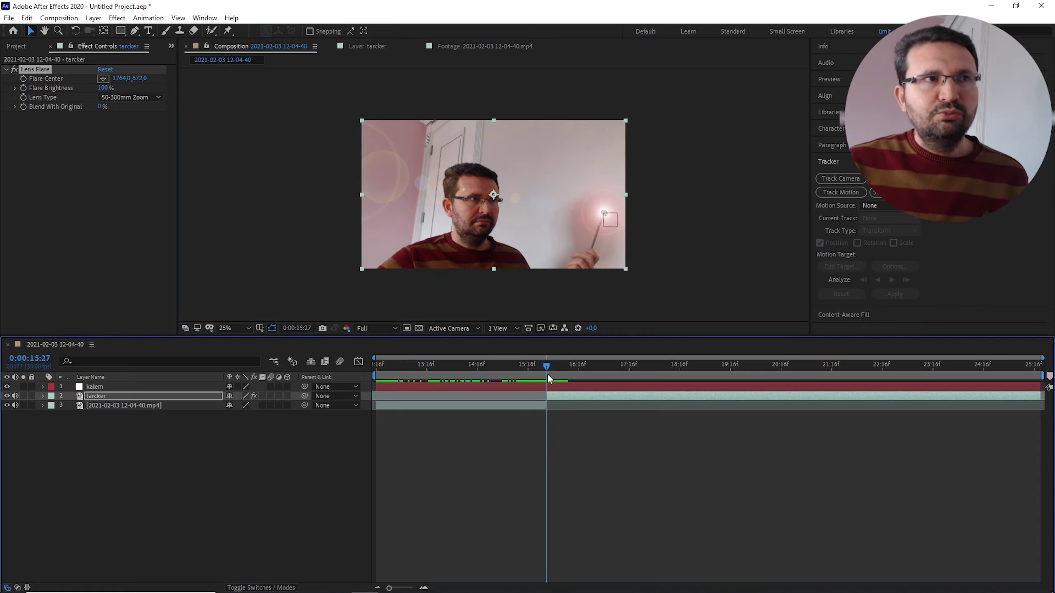
click(43, 396)
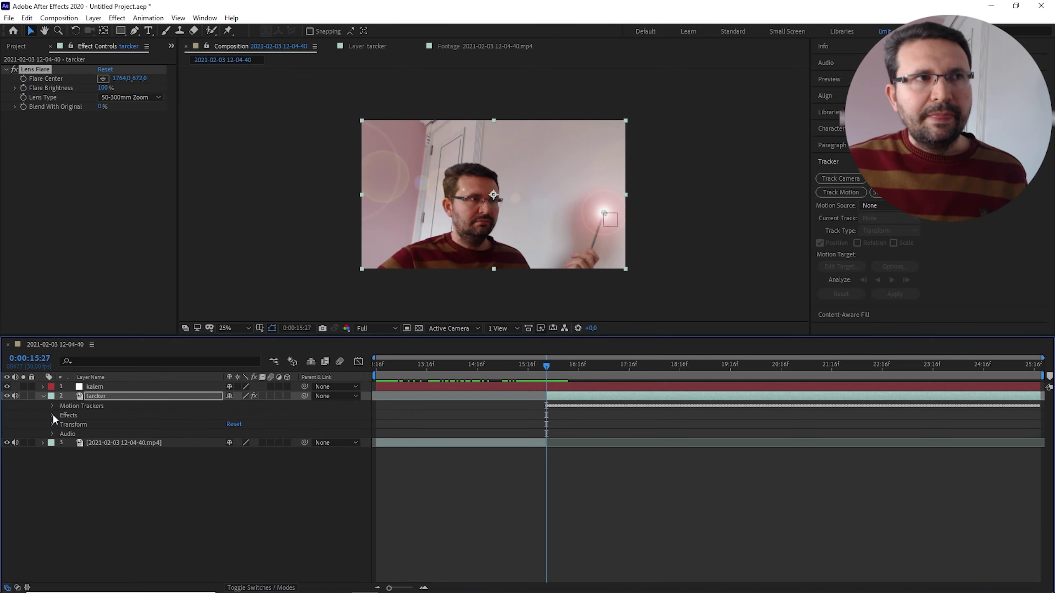
click(52, 415)
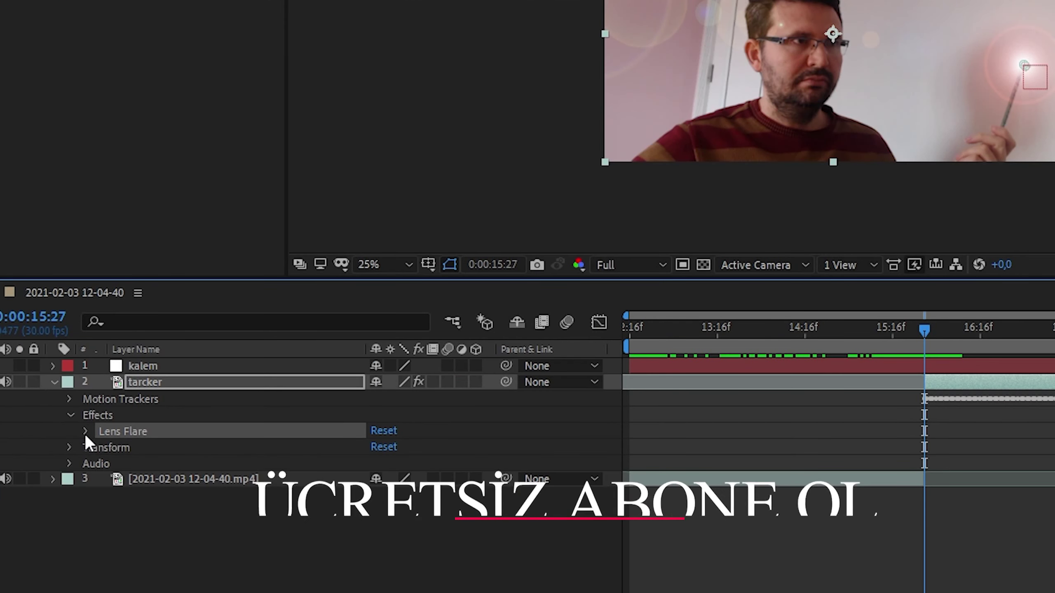
click(85, 432)
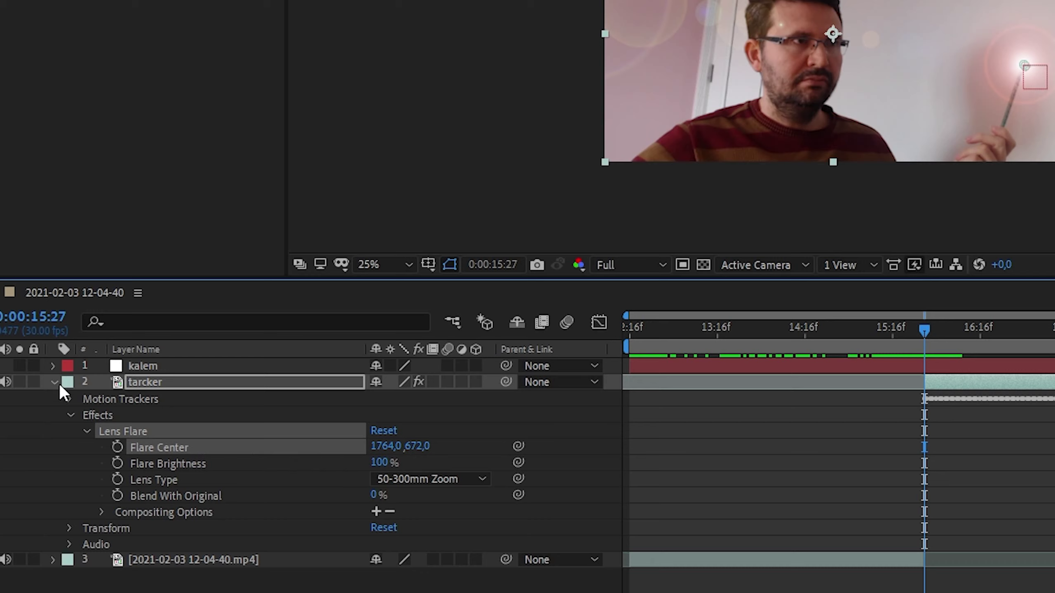
click(53, 365)
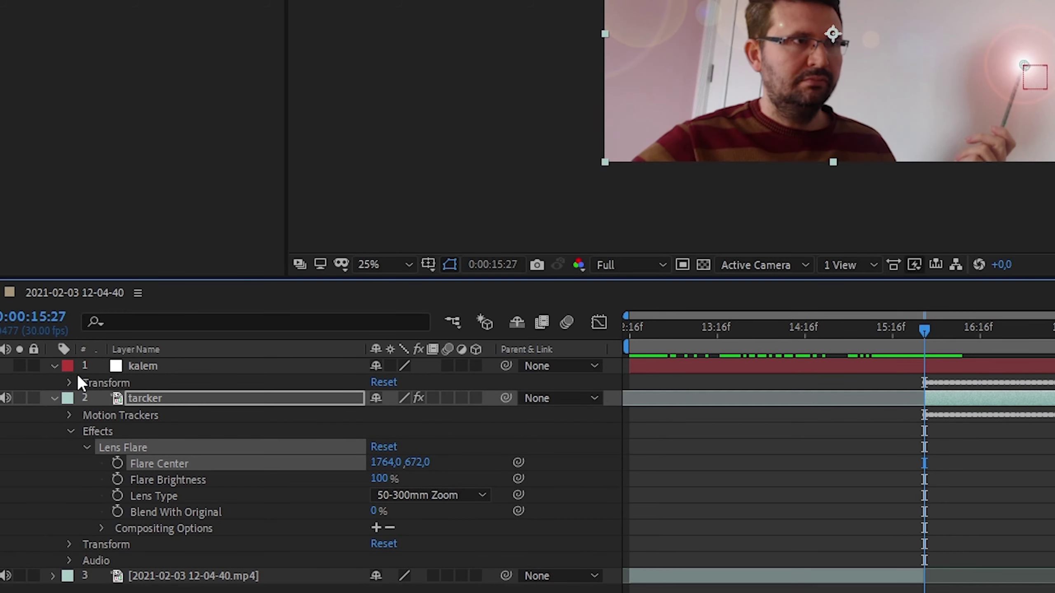
click(69, 381)
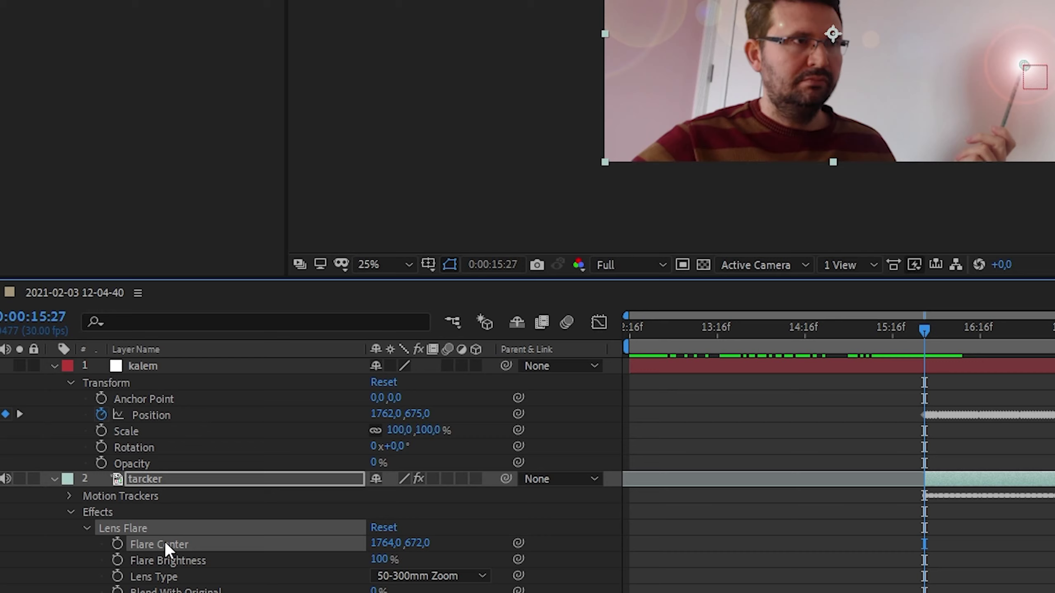
drag(519, 542, 174, 415)
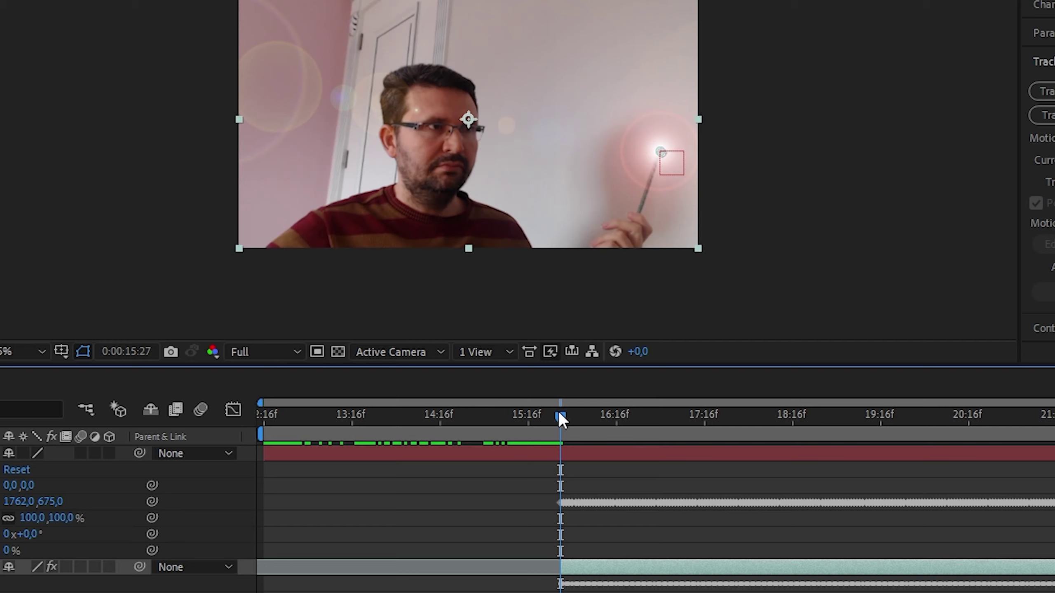
Scrub through the timeline and play the composition from 0:00:14:09 to check how the flare follows the pencil tip
drag(558, 416, 1040, 592)
drag(1054, 418, 736, 592)
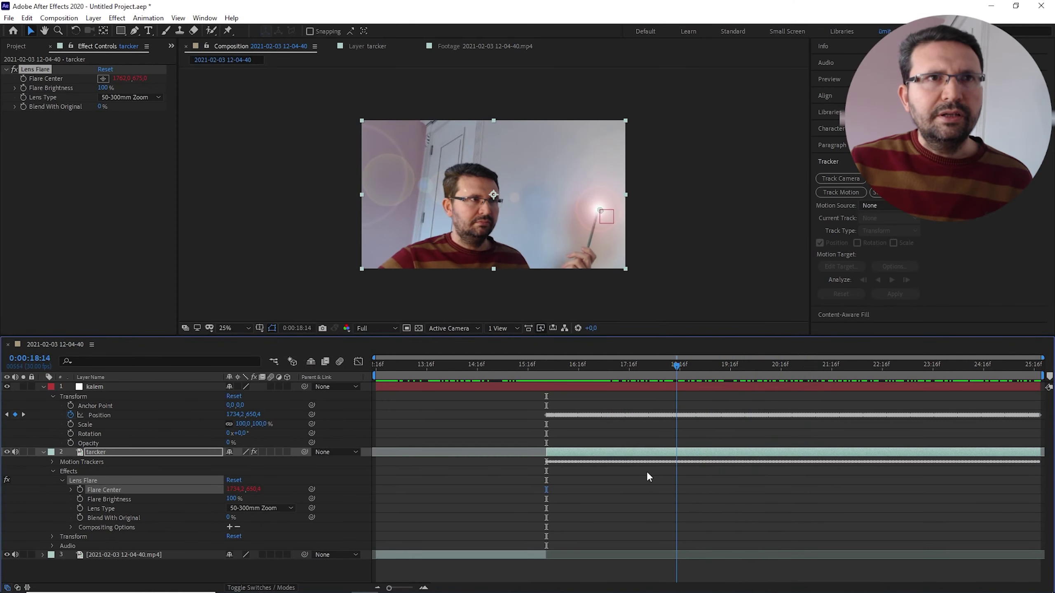
drag(649, 476, 463, 459)
key(space)
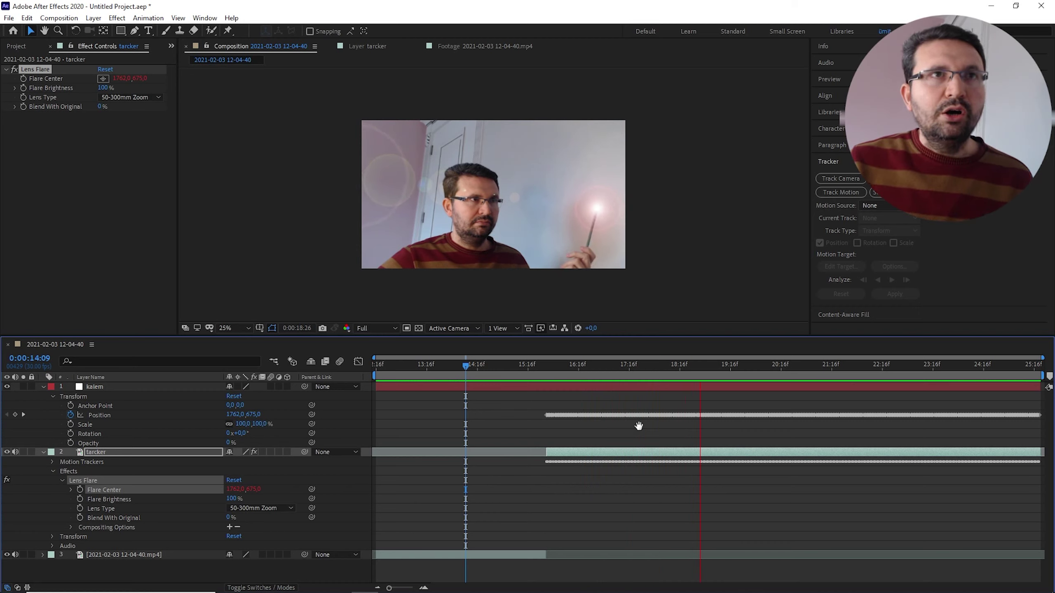
click(500, 201)
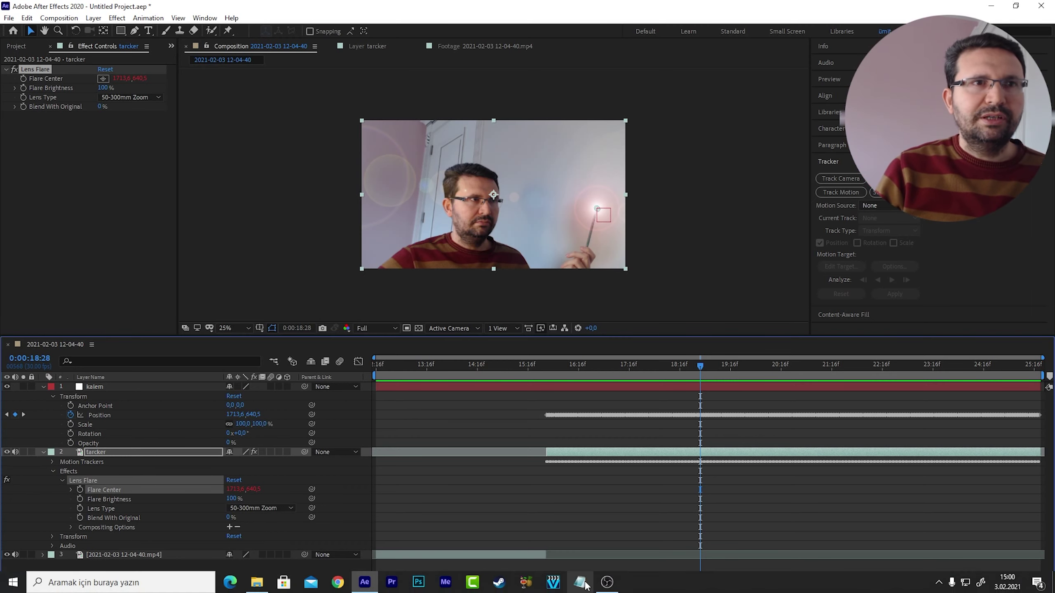
click(606, 587)
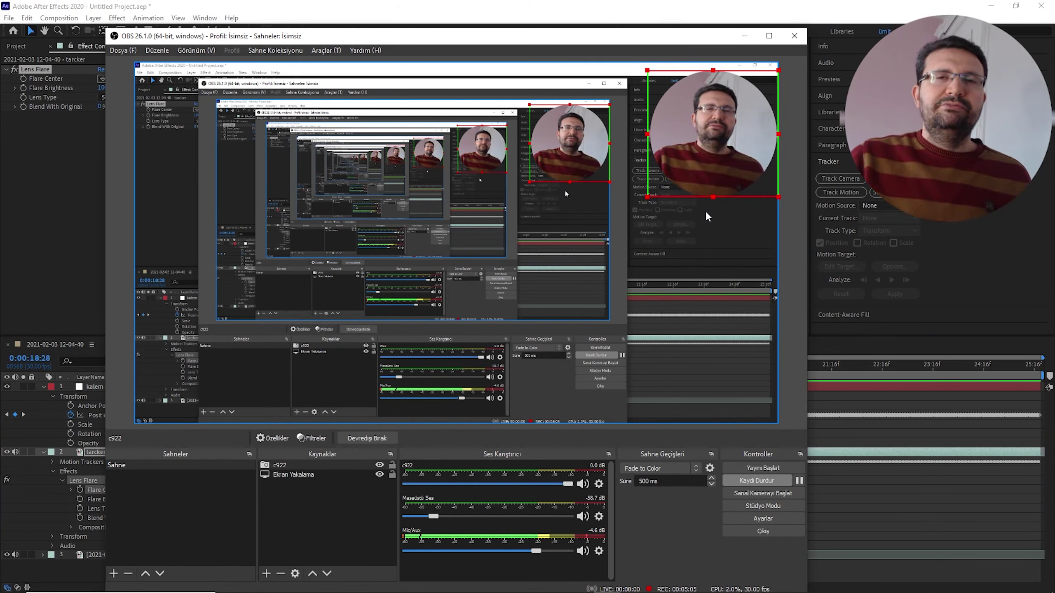
click(744, 36)
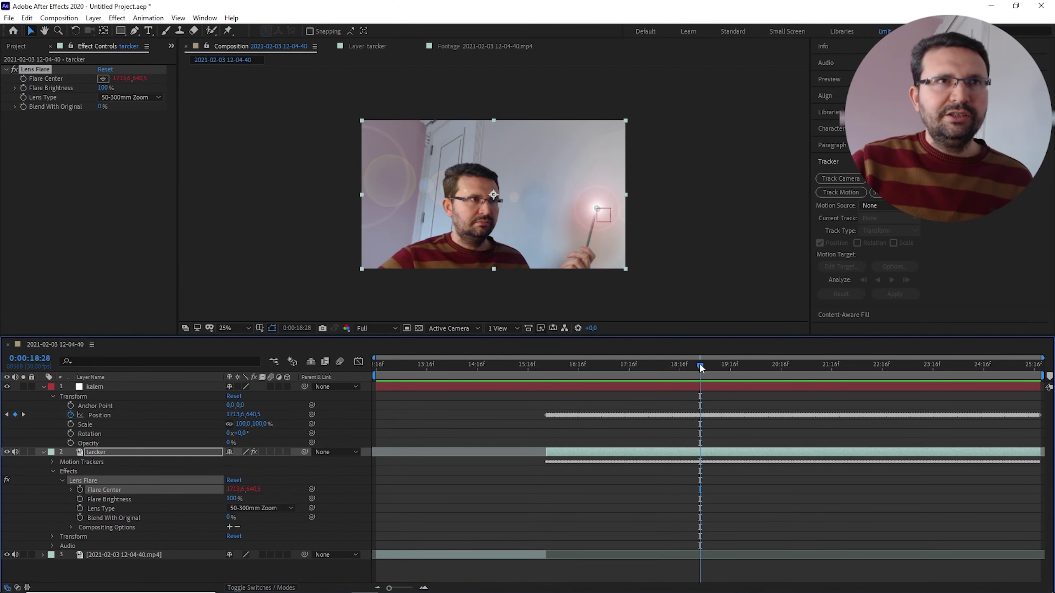
drag(700, 367, 706, 367)
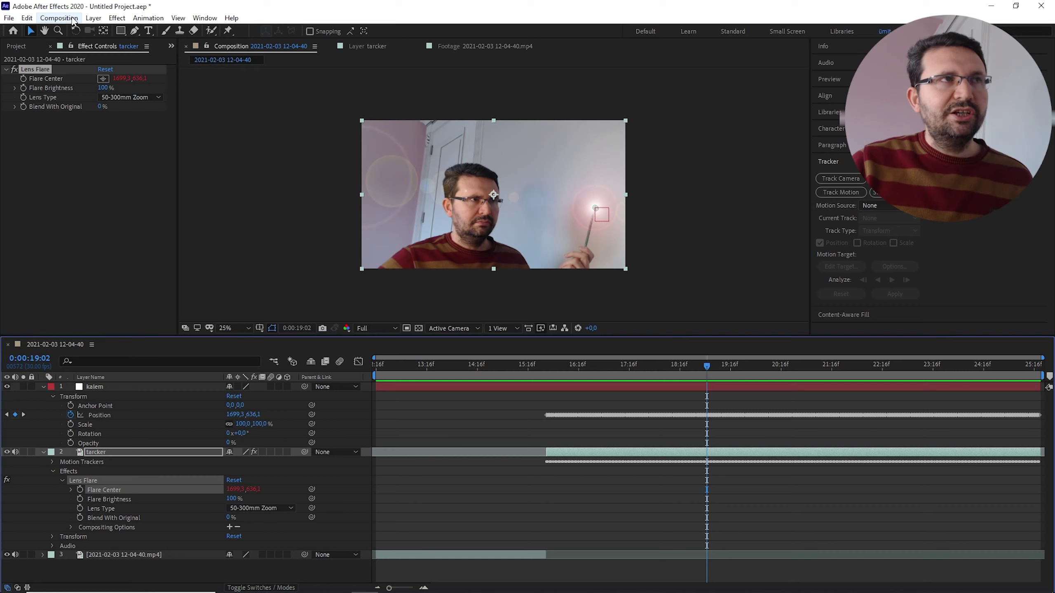
click(58, 18)
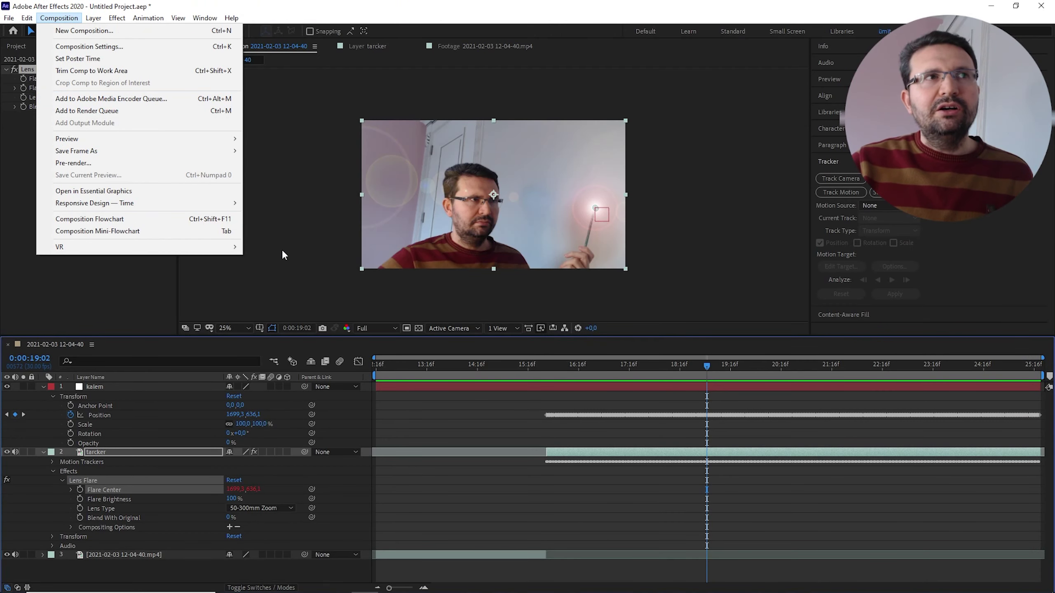
click(636, 547)
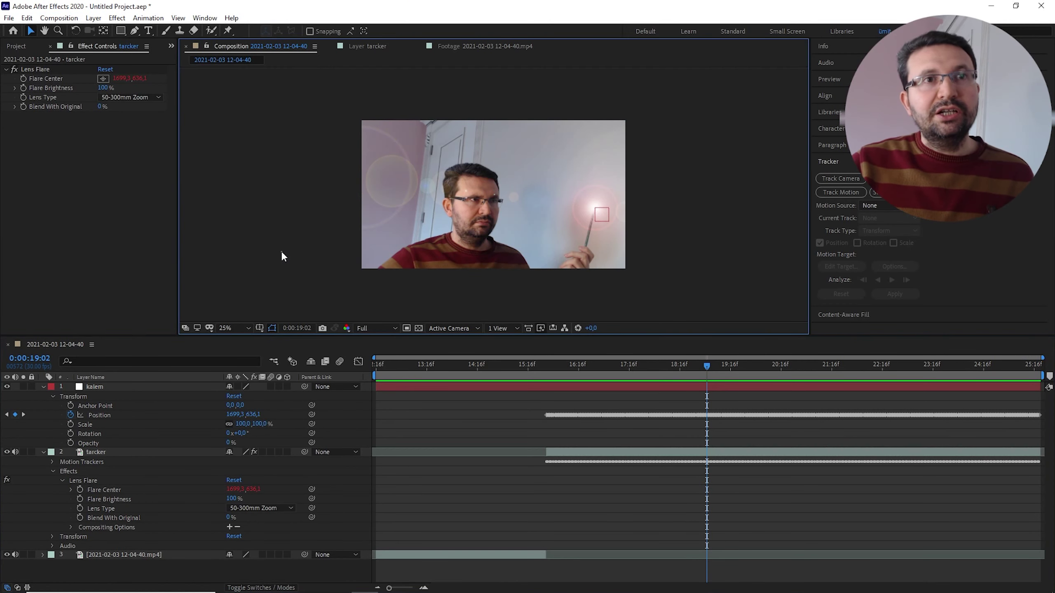
click(58, 17)
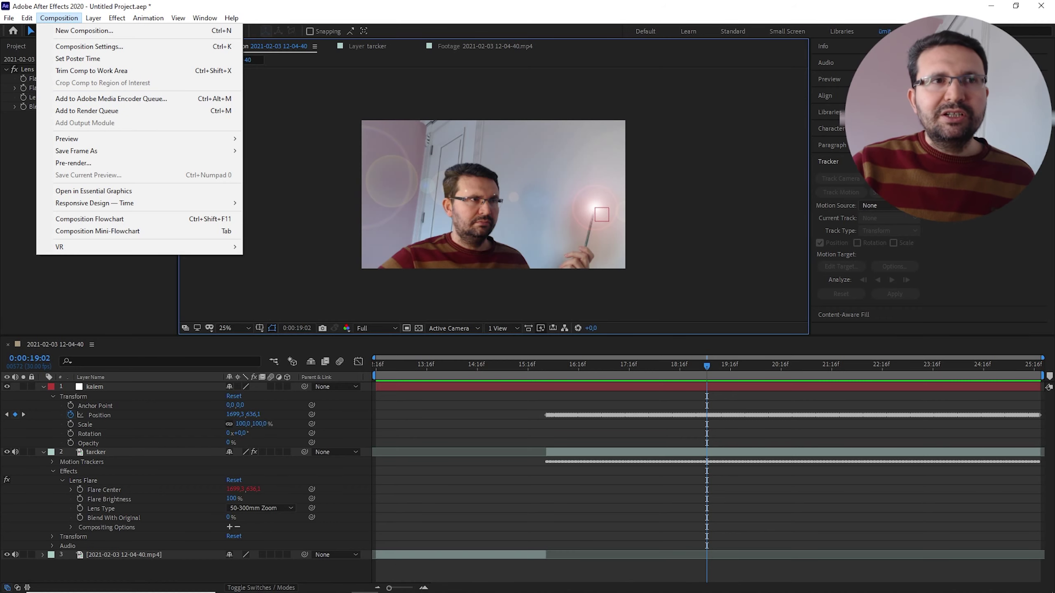
click(607, 582)
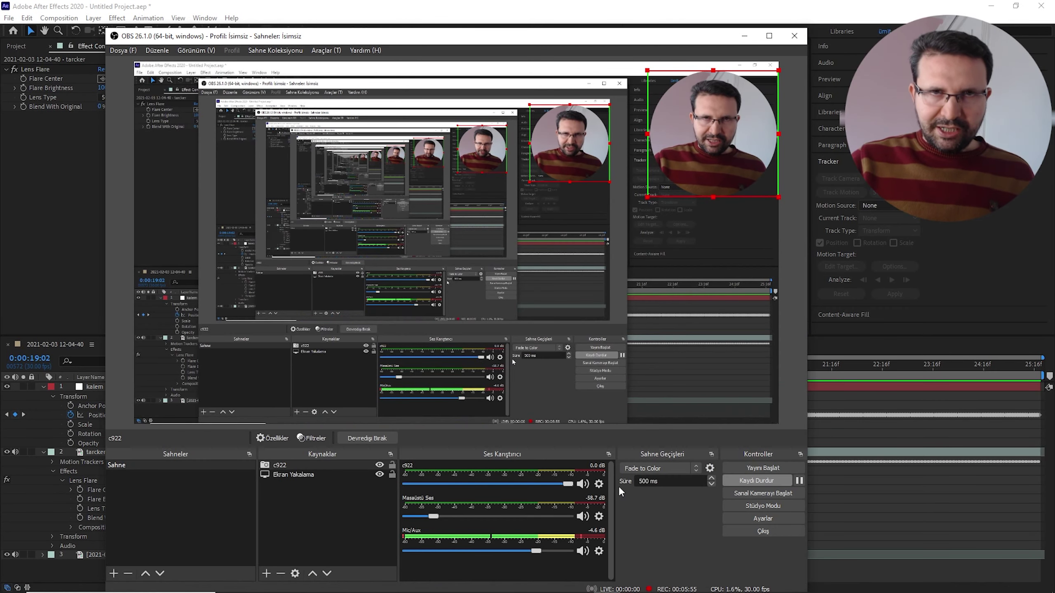